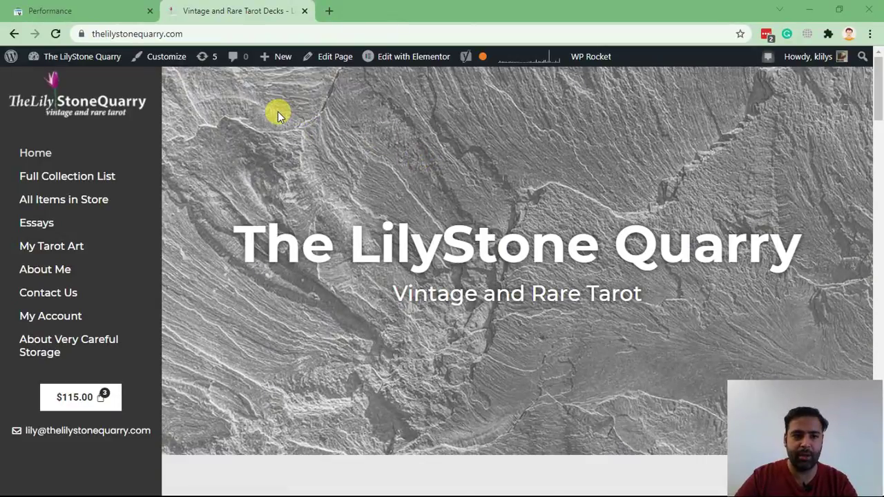
Step: Scroll the LilyStone Quarry homepage, highlight the 'Vintage and Rare Tarot' subtitle, then view Search Console Performance
{"action": "scroll", "coordinate": [278, 111], "scroll_direction": "down", "scroll_amount": 9}
{"action": "scroll", "coordinate": [265, 156], "scroll_direction": "down", "scroll_amount": 13}
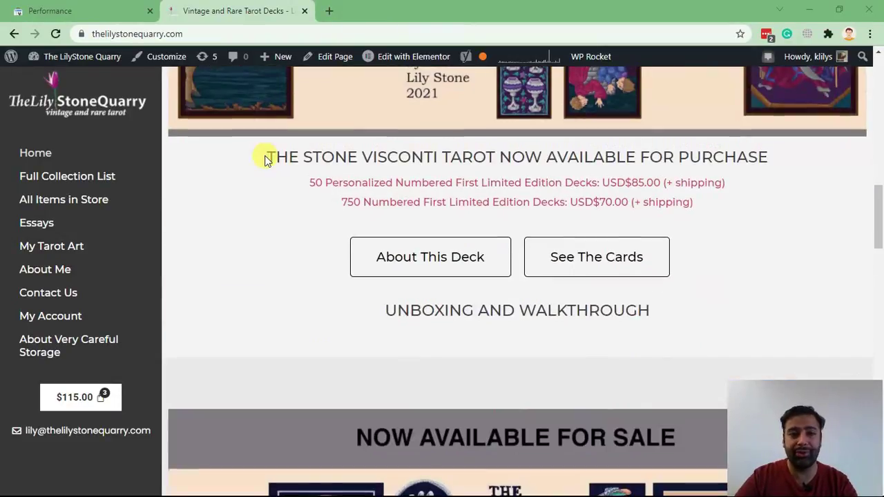
{"action": "scroll", "coordinate": [262, 170], "scroll_direction": "up", "scroll_amount": 20}
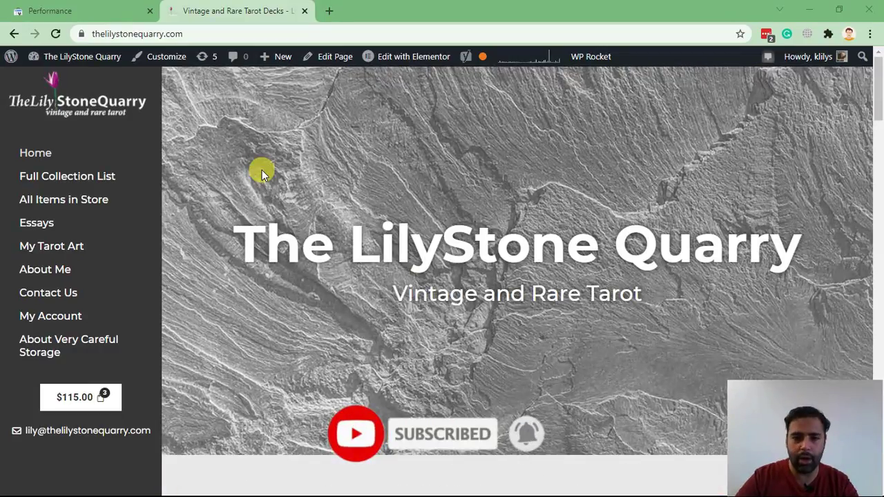
{"action": "left_click_drag", "start_coordinate": [389, 292], "coordinate": [644, 304]}
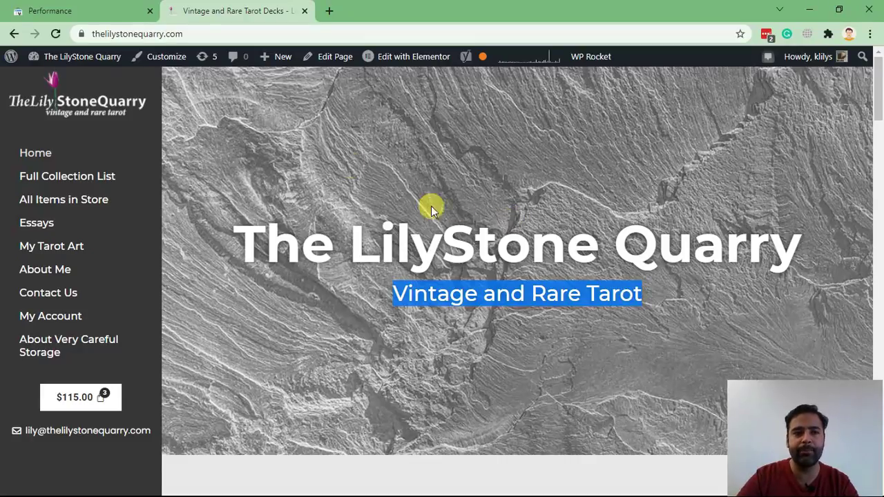
{"action": "left_click", "coordinate": [118, 12]}
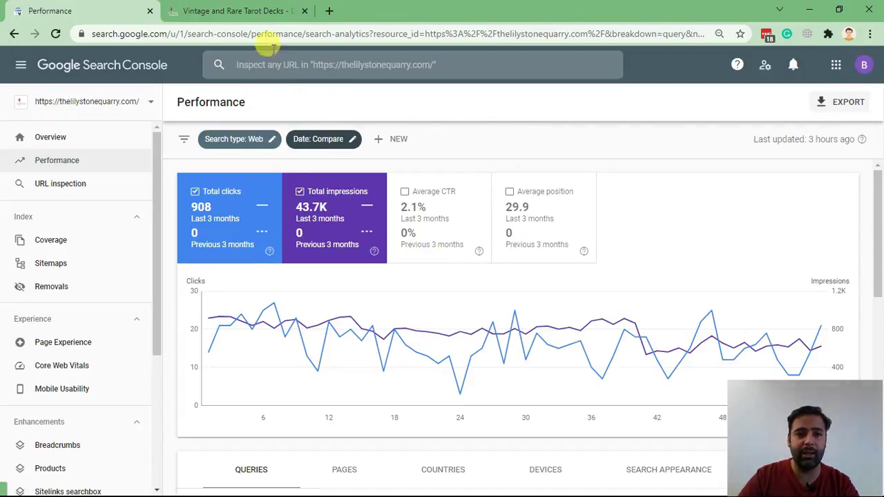
Step: Back on the LilyStone Quarry homepage, highlight 'Rare Tarot' in the subtitle
{"action": "left_click", "coordinate": [243, 11]}
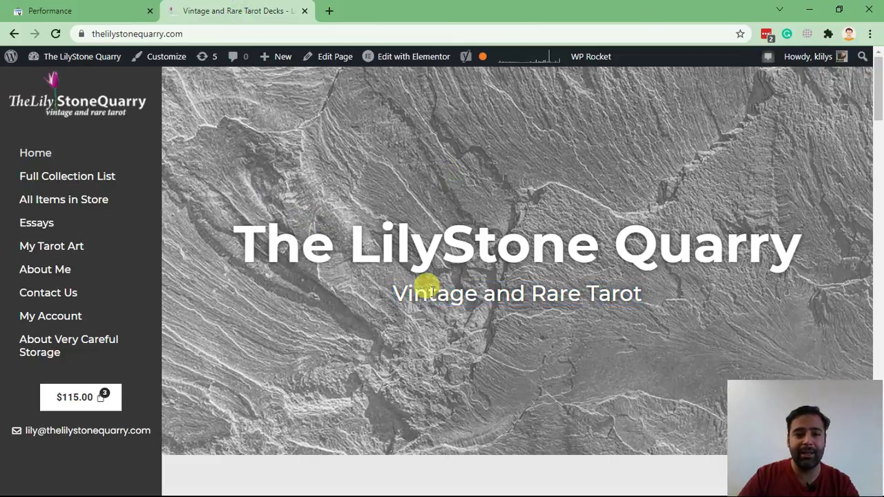
{"action": "left_click_drag", "start_coordinate": [392, 293], "coordinate": [469, 292]}
{"action": "left_click", "coordinate": [545, 293]}
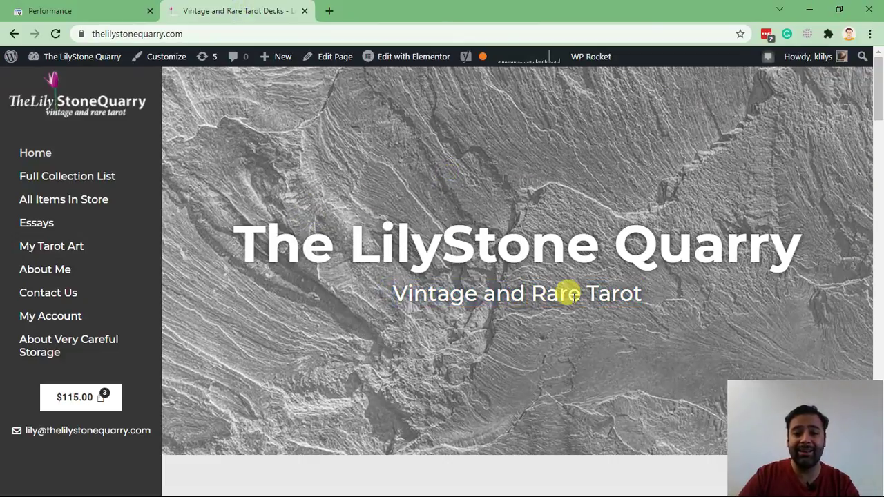
{"action": "left_click_drag", "start_coordinate": [644, 293], "coordinate": [524, 293]}
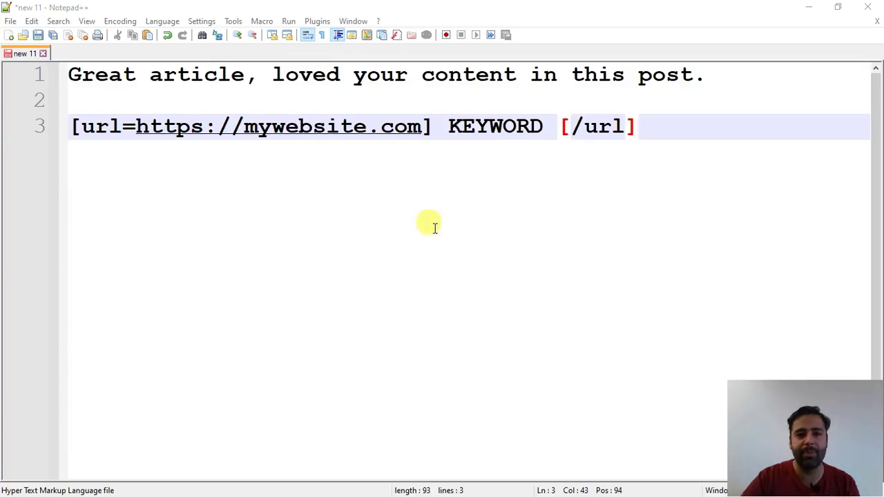
Step: Replace KEYWORD on line 3 of the draft with 'Rare Tarot Cards' and return to Chrome
{"action": "left_click", "coordinate": [682, 152]}
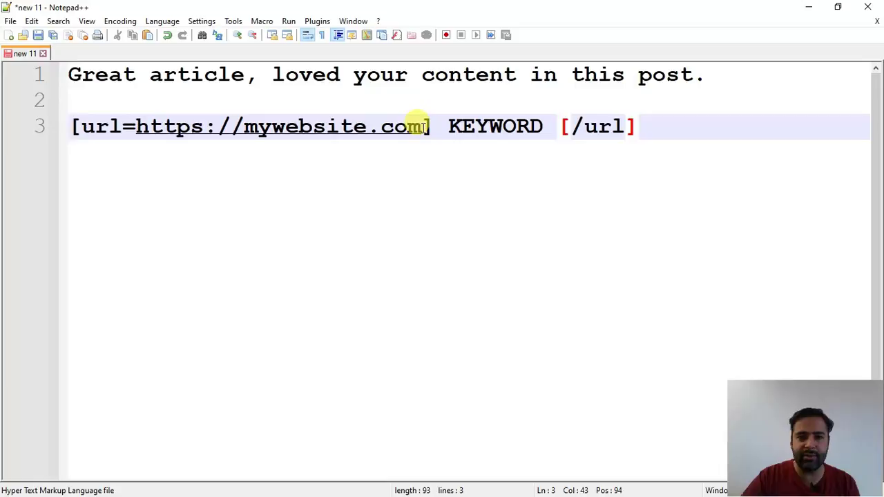
{"action": "left_click_drag", "start_coordinate": [421, 126], "coordinate": [135, 126]}
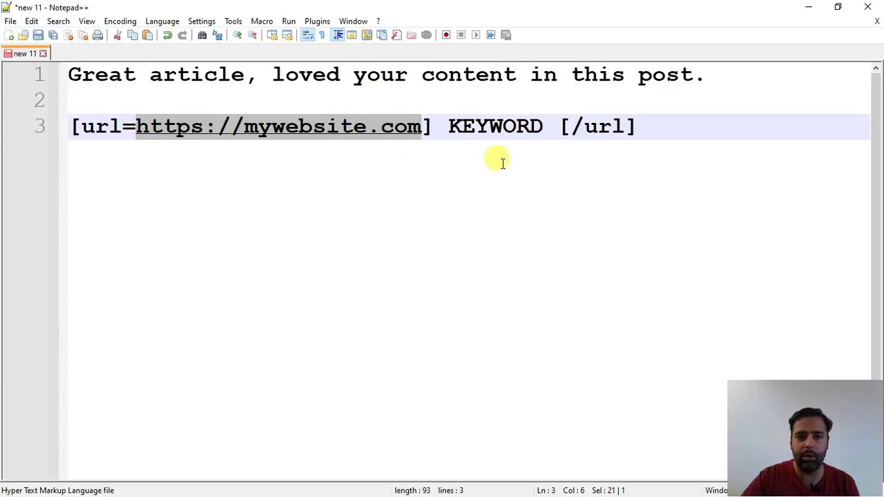
{"action": "left_click", "coordinate": [489, 128]}
{"action": "left_click_drag", "start_coordinate": [449, 126], "coordinate": [546, 130]}
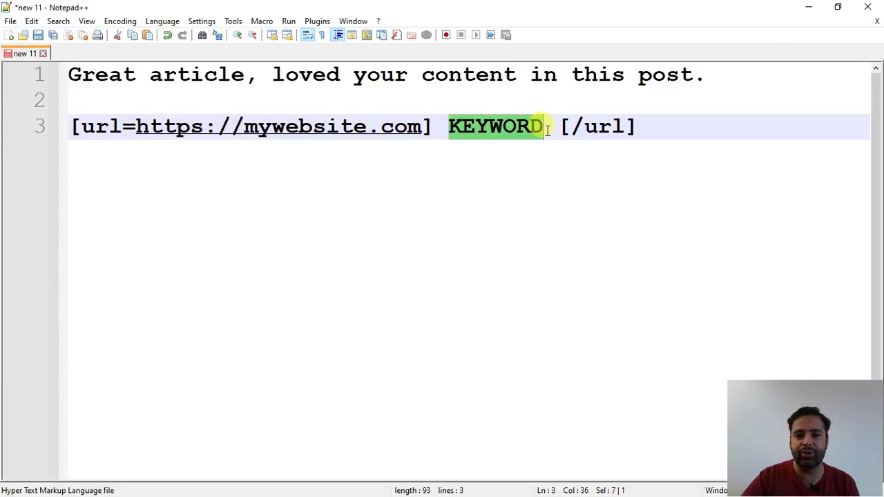
{"action": "left_click", "coordinate": [539, 129]}
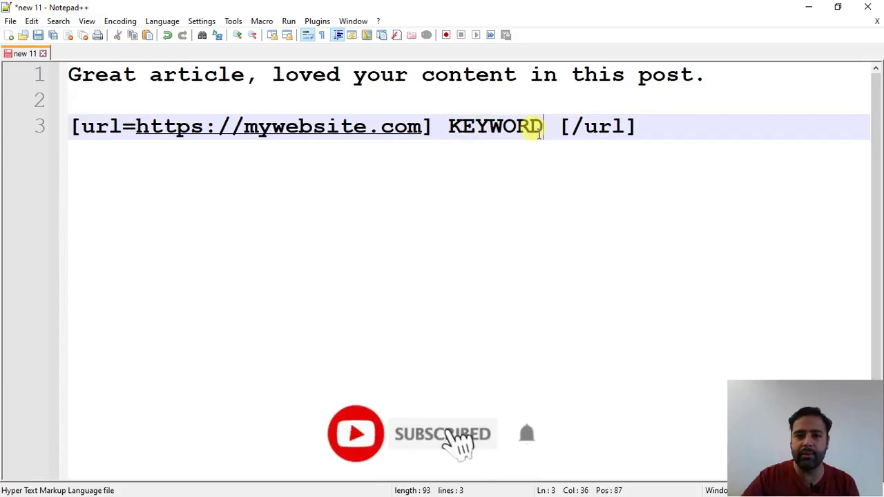
{"action": "left_click_drag", "start_coordinate": [539, 130], "coordinate": [450, 128]}
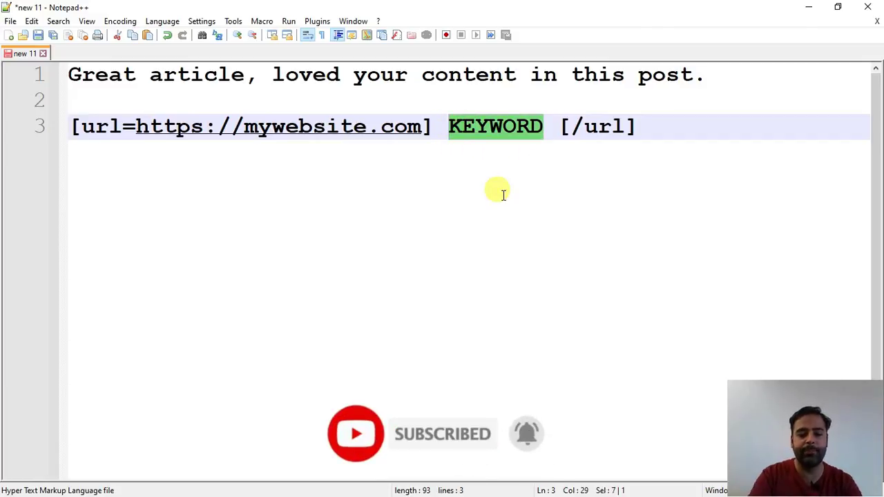
{"action": "type", "text": "Rare T"}
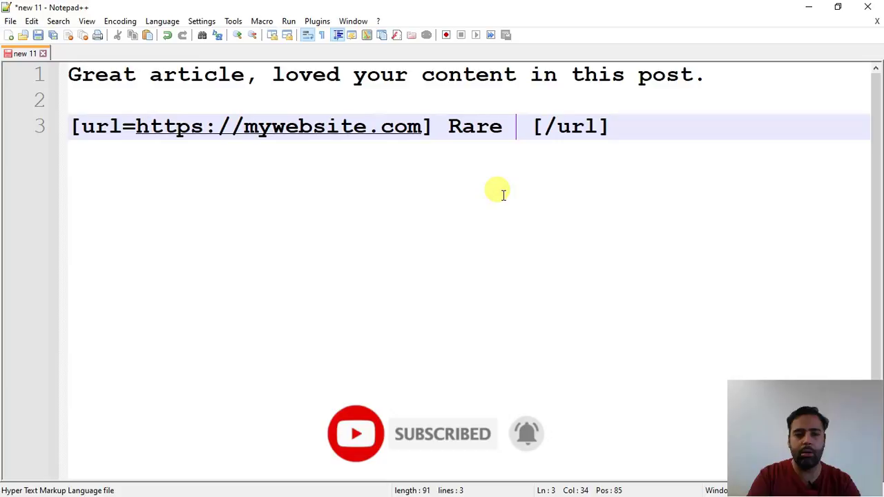
{"action": "type", "text": "ore"}
{"action": "key", "text": "BackSpace"}
{"action": "key", "text": "BackSpace"}
{"action": "key", "text": "BackSpace"}
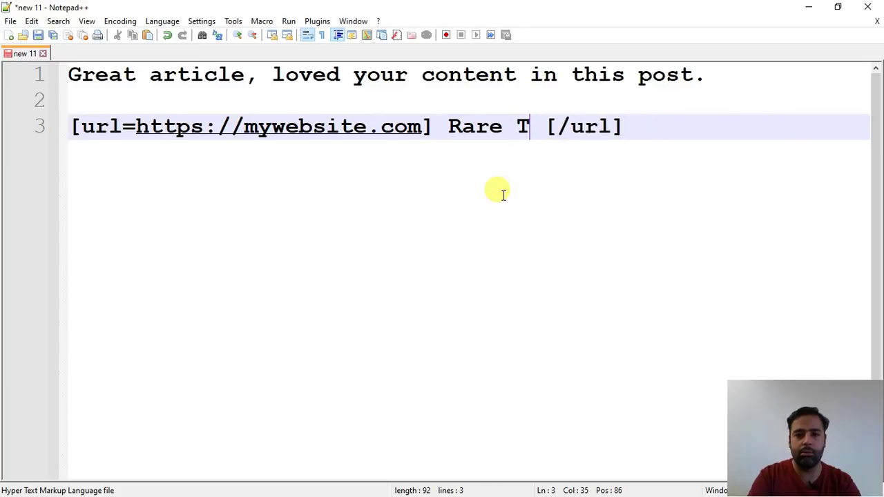
{"action": "type", "text": "arot Cards"}
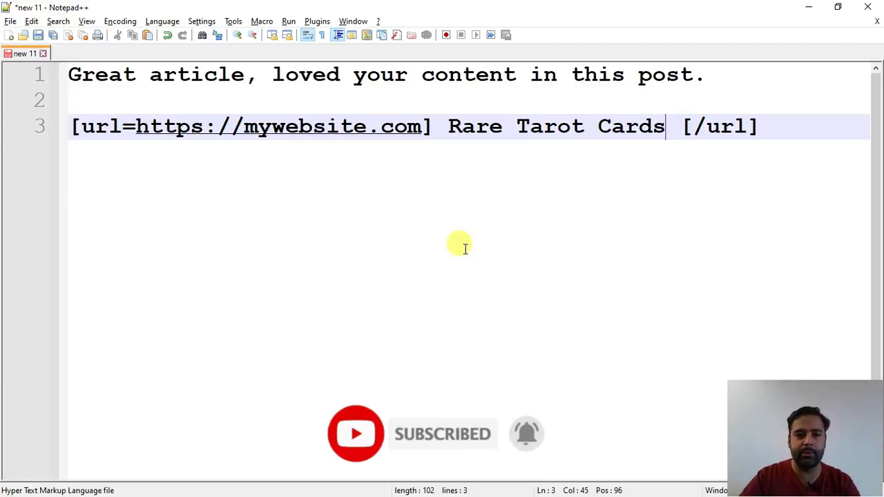
{"action": "key", "text": "alt+Tab"}
{"action": "key", "text": "alt+Tab"}
{"action": "key", "text": "alt+Tab"}
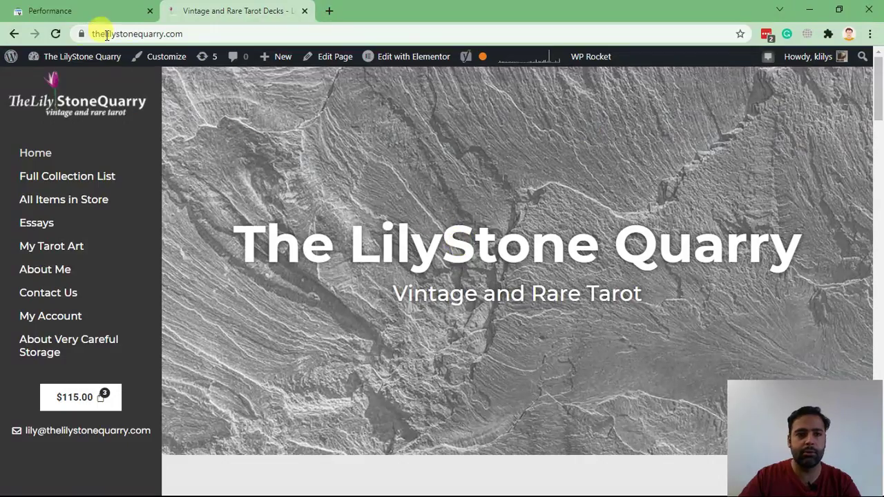
Step: Copy the thelilystonequarry.com address from Chrome and paste it over the line-3 placeholder, trimming the trailing slash
{"action": "left_click", "coordinate": [146, 34]}
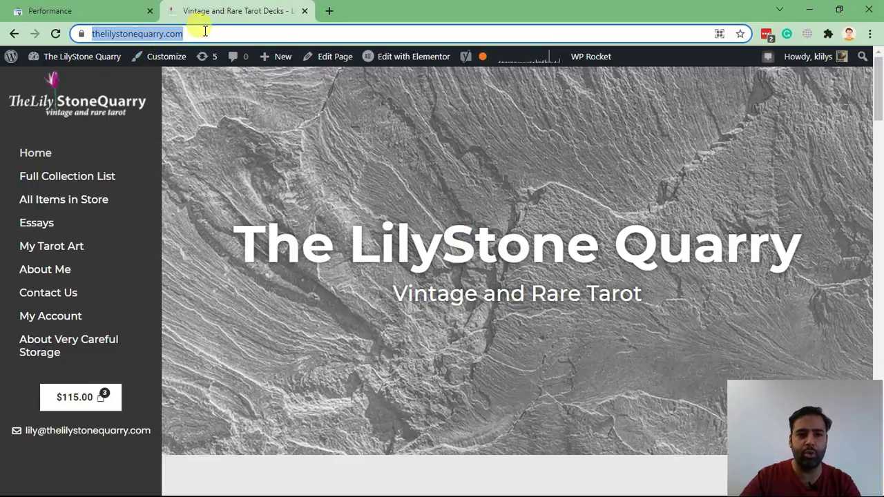
{"action": "left_click_drag", "start_coordinate": [199, 33], "coordinate": [73, 34]}
{"action": "key", "text": "ctrl+c"}
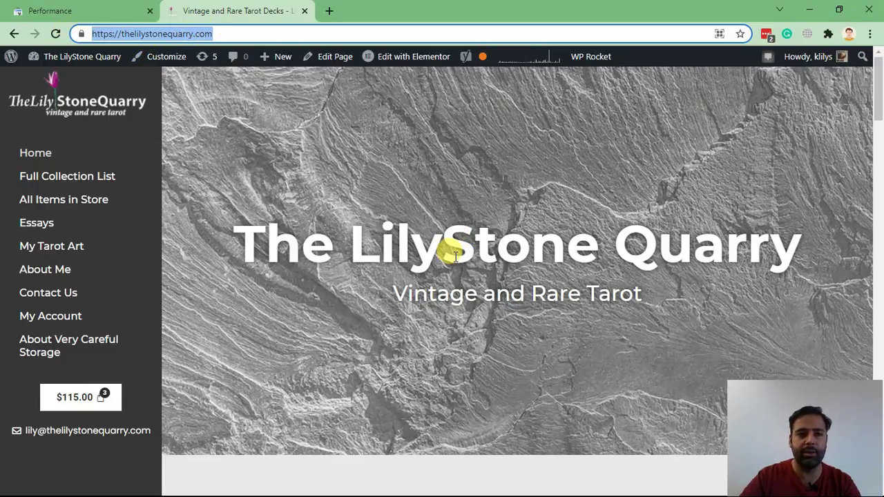
{"action": "key", "text": "alt+Tab"}
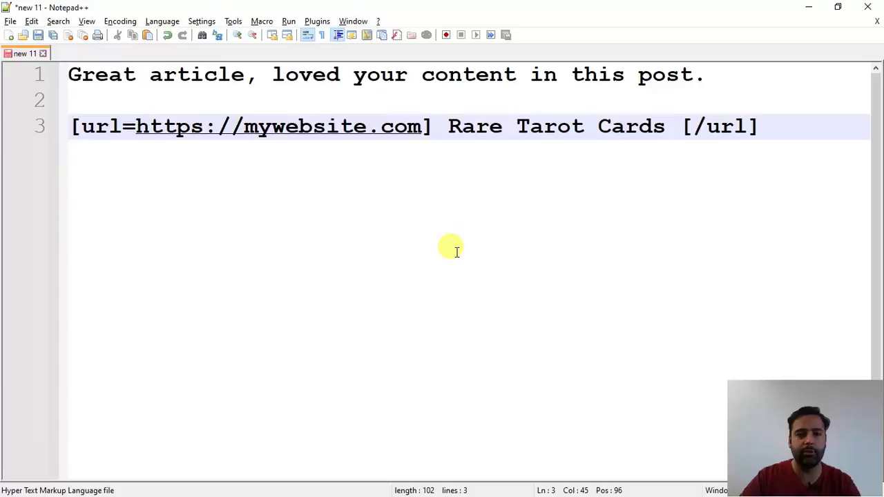
{"action": "key", "text": "alt+Tab"}
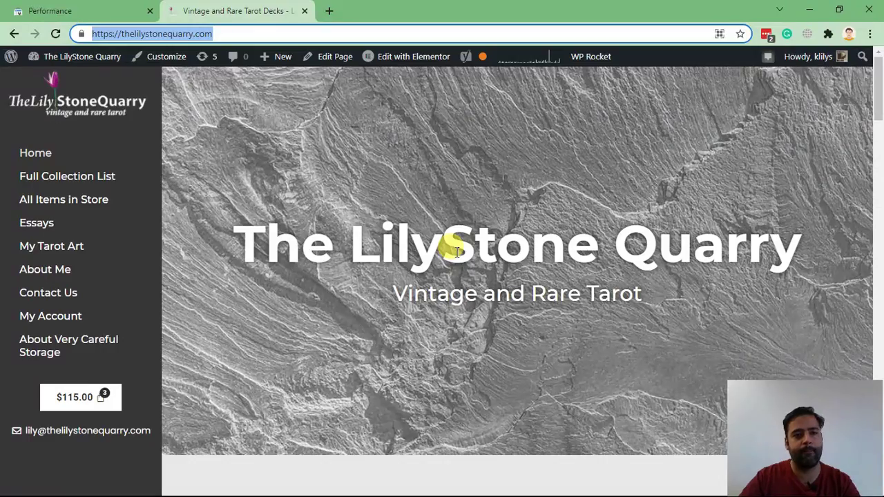
{"action": "key", "text": "alt+Tab"}
{"action": "left_click_drag", "start_coordinate": [421, 127], "coordinate": [133, 125]}
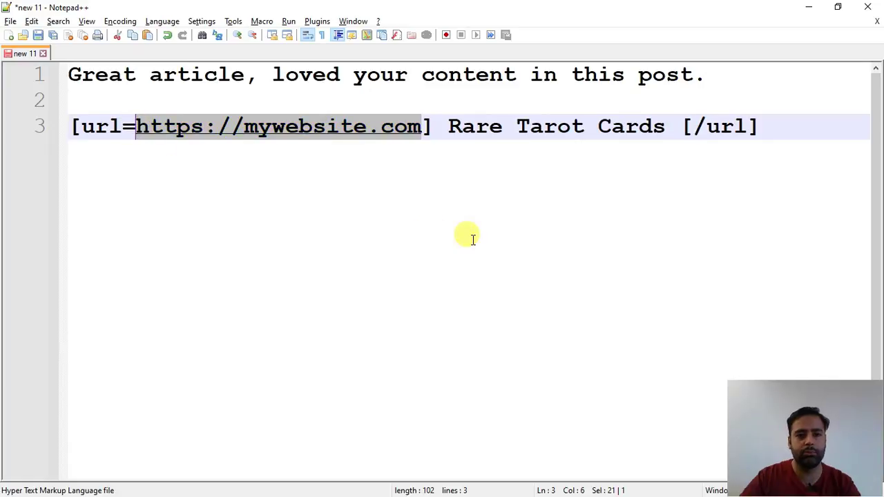
{"action": "key", "text": "ctrl+v"}
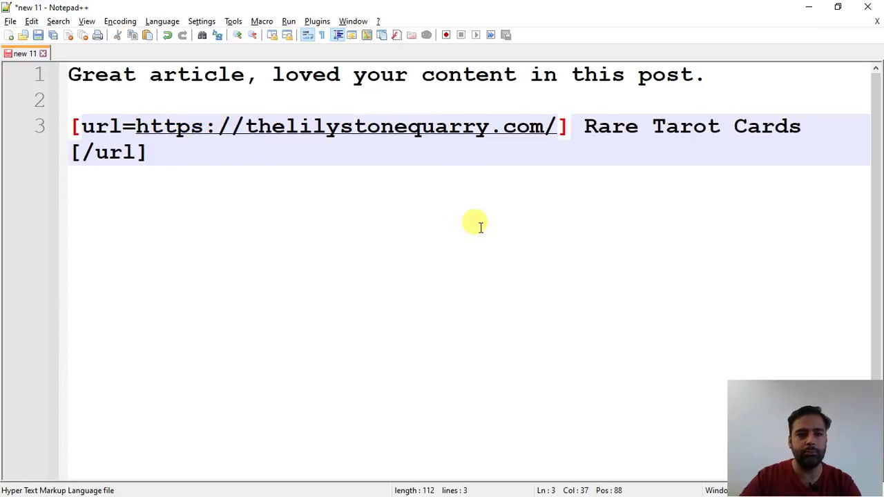
{"action": "key", "text": "BackSpace"}
{"action": "key", "text": "End"}
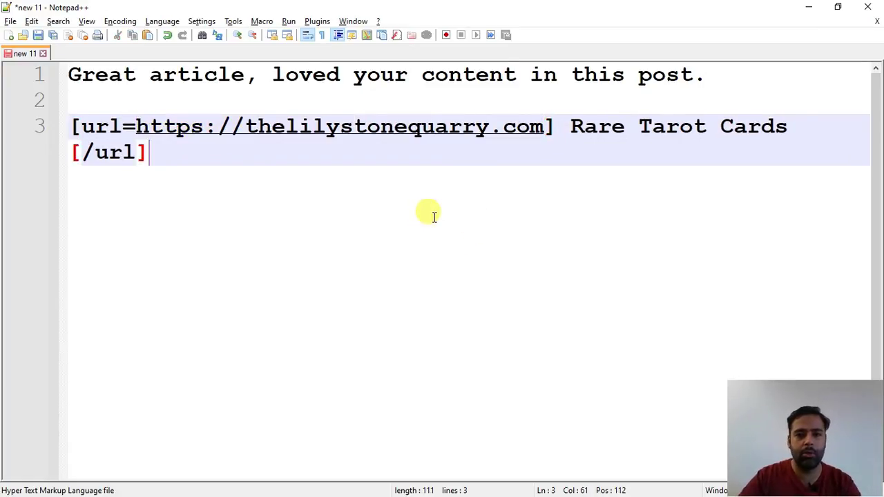
{"action": "left_click_drag", "start_coordinate": [147, 152], "coordinate": [67, 125]}
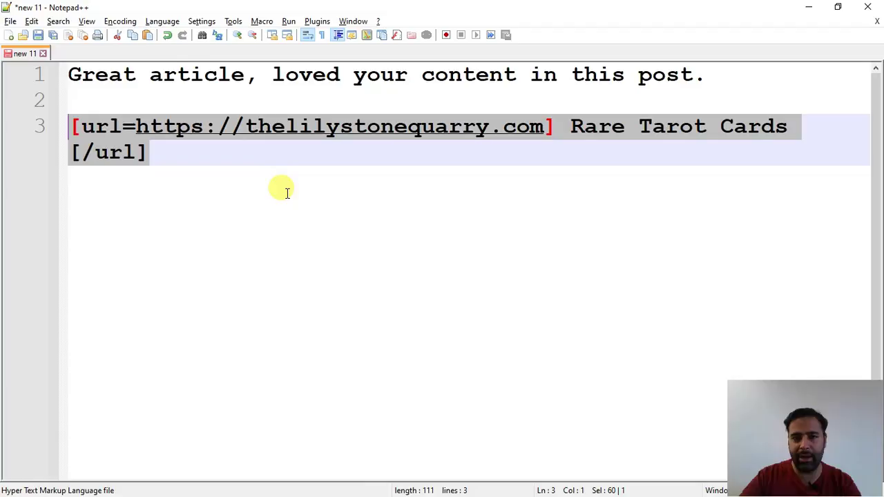
Step: Review the comment sentence on line 1 of the Notepad++ draft
{"action": "left_click", "coordinate": [232, 74]}
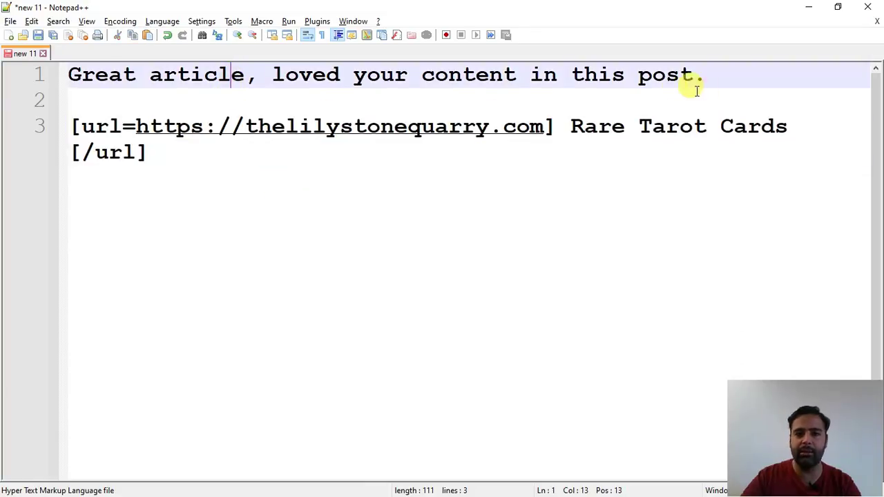
{"action": "left_click", "coordinate": [707, 76]}
{"action": "left_click_drag", "start_coordinate": [709, 76], "coordinate": [35, 75]}
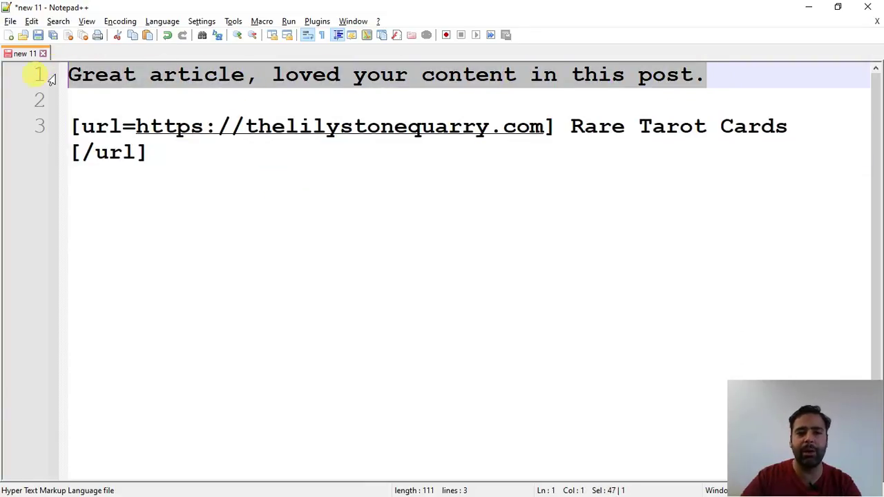
{"action": "left_click", "coordinate": [191, 75]}
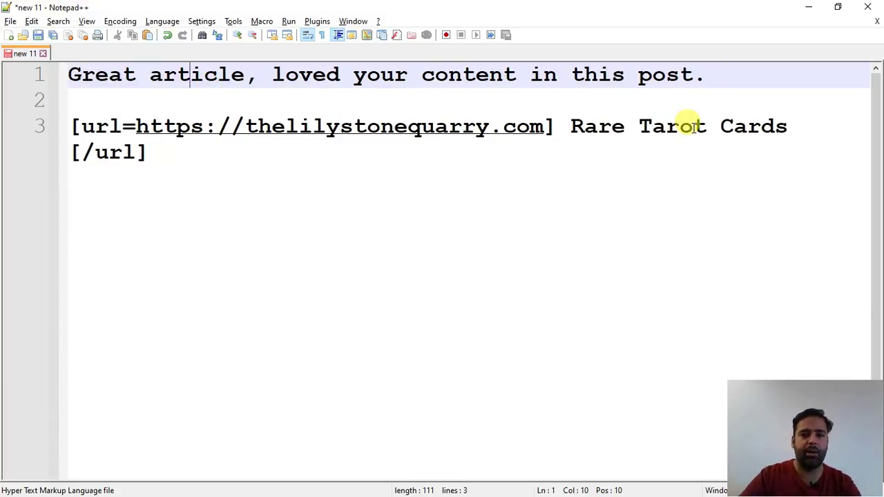
{"action": "left_click_drag", "start_coordinate": [732, 81], "coordinate": [53, 79]}
{"action": "left_click", "coordinate": [389, 211]}
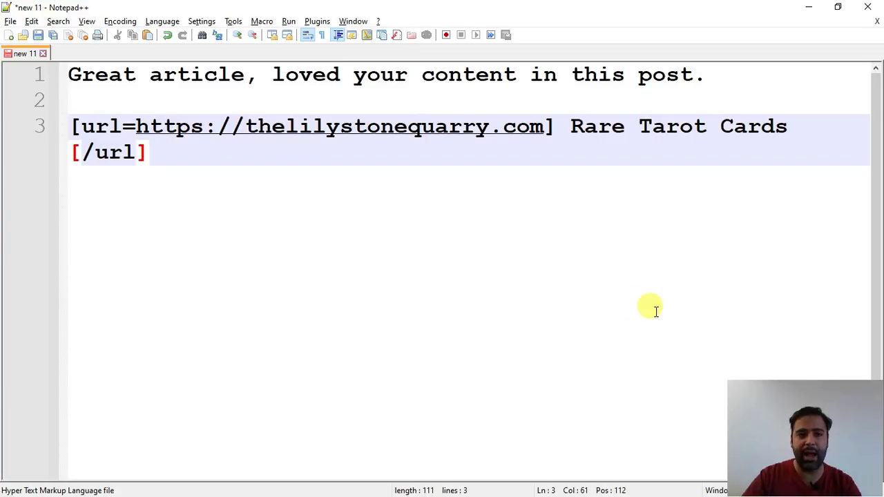
Step: Bring up Task View showing all open windows
{"action": "key", "text": "super+Tab"}
{"action": "left_click", "coordinate": [489, 238]}
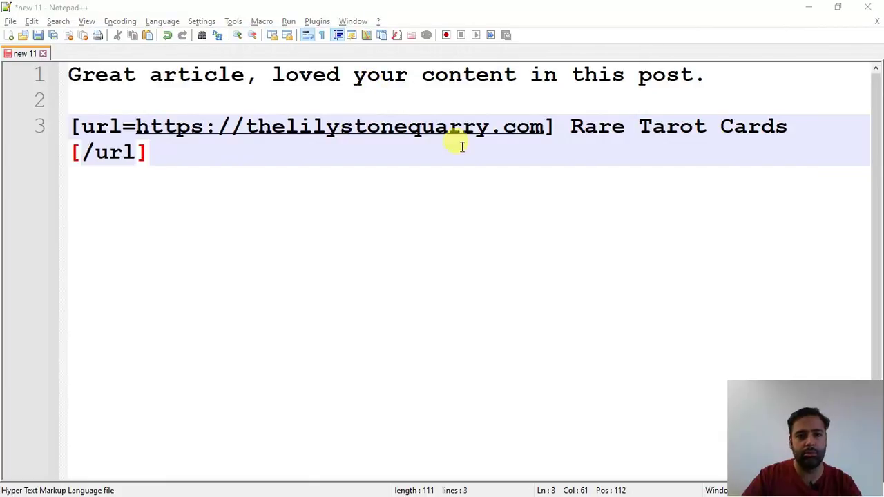
{"action": "key", "text": "super+Tab"}
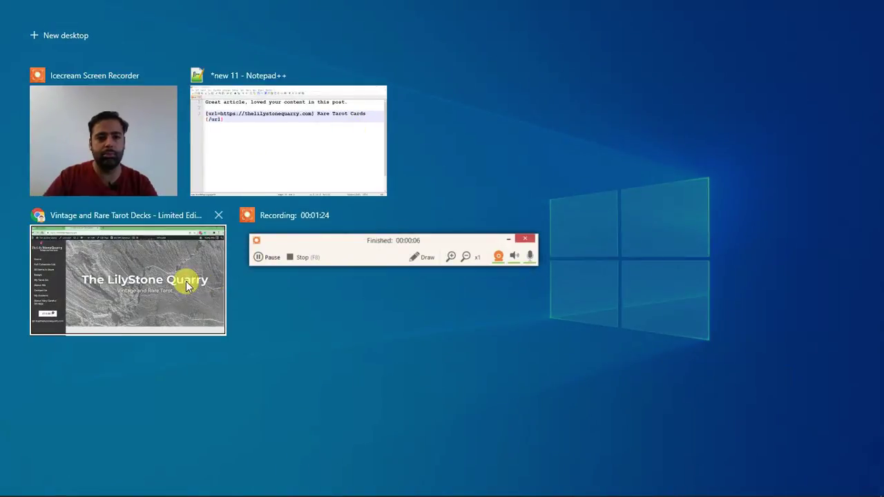
Step: In a new tab of the tarot-decks Chrome window, search Google for 'websensepro backlink'
{"action": "left_click", "coordinate": [187, 283]}
{"action": "left_click", "coordinate": [330, 11]}
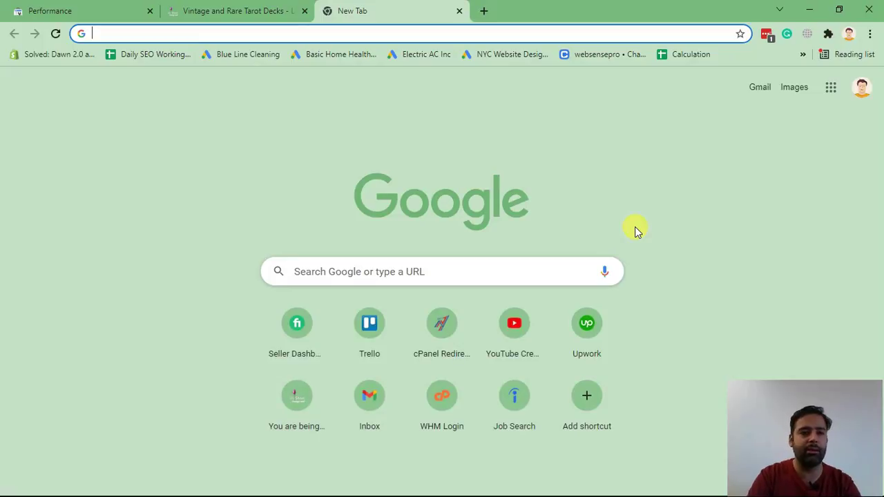
{"action": "type", "text": "websensepro "}
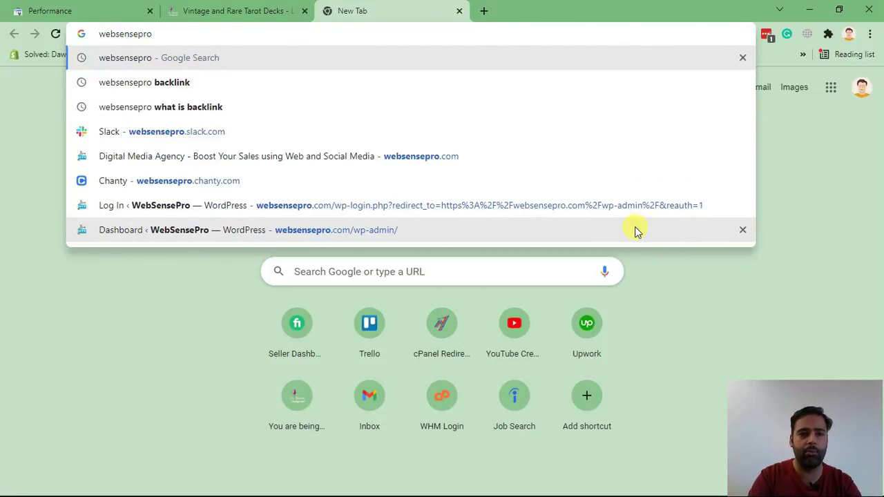
{"action": "type", "text": "baclink"}
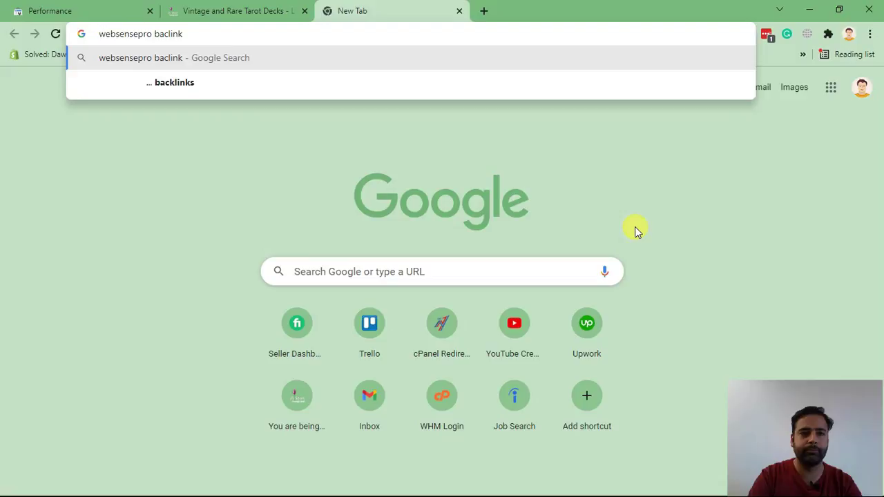
{"action": "key", "text": "BackSpace"}
{"action": "key", "text": "BackSpace"}
{"action": "key", "text": "BackSpace"}
{"action": "key", "text": "BackSpace"}
{"action": "type", "text": "klink"}
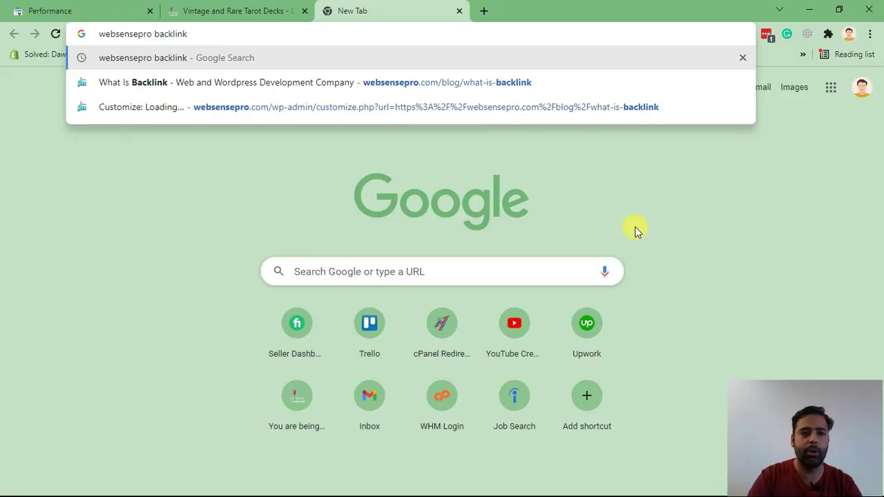
{"action": "left_click_drag", "start_coordinate": [192, 33], "coordinate": [94, 19]}
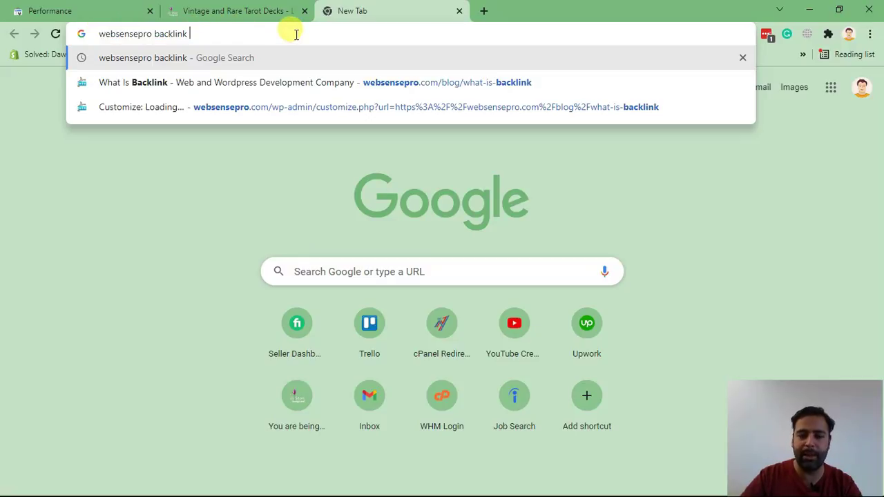
{"action": "key", "text": "Return"}
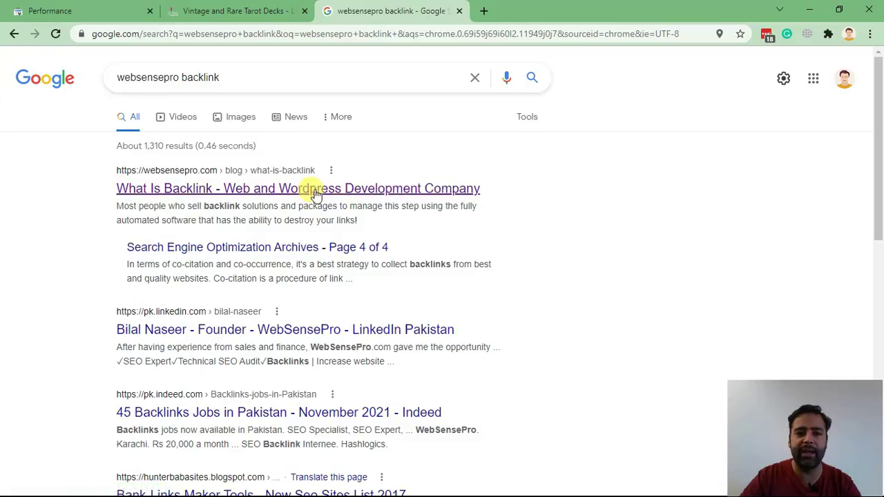
Step: Open the 'What Is Backlink' post and check row 1's DA 20 and PA 17 in its URL table
{"action": "left_click", "coordinate": [285, 191]}
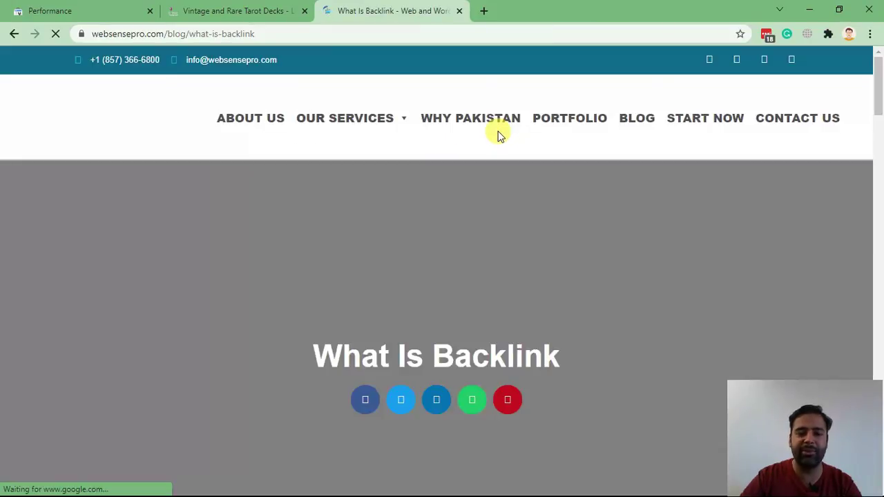
{"action": "scroll", "coordinate": [539, 124], "scroll_direction": "down", "scroll_amount": 15}
{"action": "scroll", "coordinate": [545, 119], "scroll_direction": "down", "scroll_amount": 5}
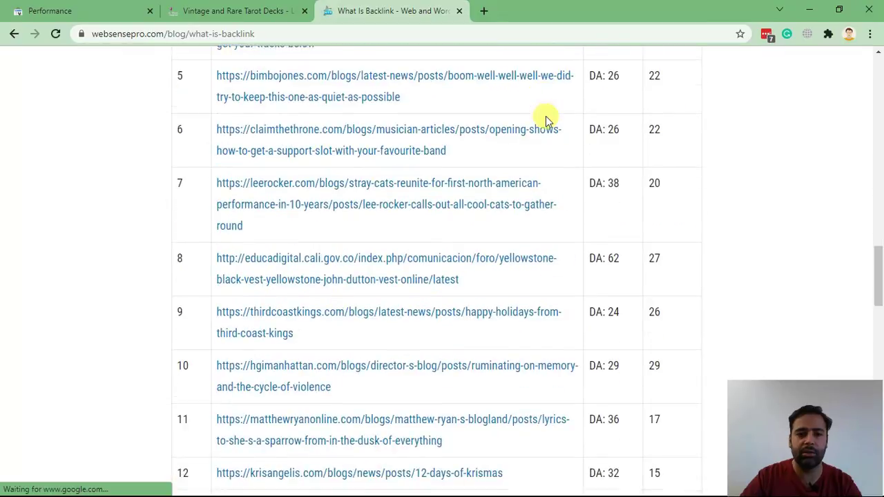
{"action": "scroll", "coordinate": [548, 122], "scroll_direction": "up", "scroll_amount": 3}
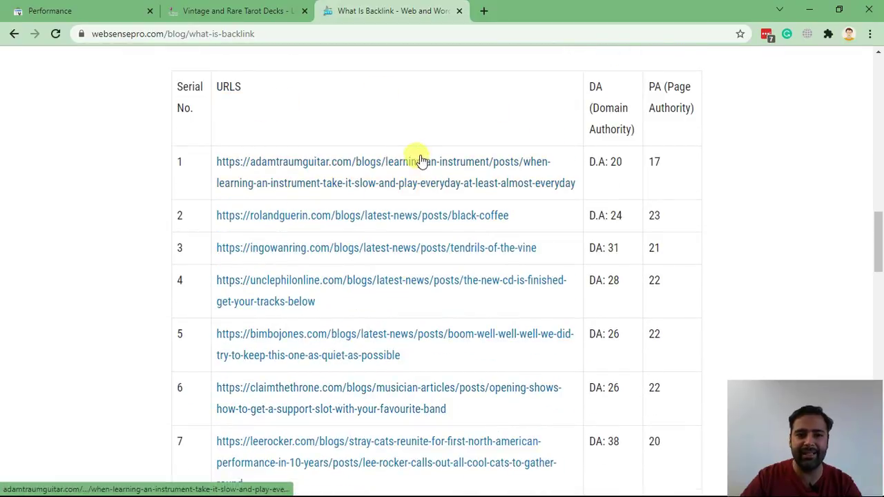
{"action": "left_click_drag", "start_coordinate": [632, 166], "coordinate": [588, 161]}
{"action": "left_click_drag", "start_coordinate": [664, 165], "coordinate": [649, 162]}
{"action": "left_click_drag", "start_coordinate": [664, 219], "coordinate": [588, 203]}
{"action": "scroll", "coordinate": [637, 203], "scroll_direction": "down", "scroll_amount": 2}
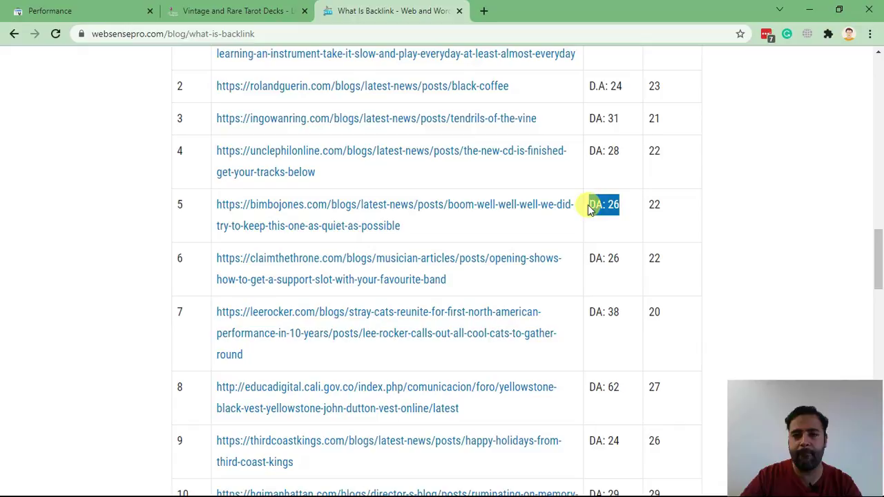
{"action": "scroll", "coordinate": [631, 203], "scroll_direction": "down", "scroll_amount": 2}
{"action": "scroll", "coordinate": [631, 203], "scroll_direction": "up", "scroll_amount": 4}
{"action": "scroll", "coordinate": [635, 209], "scroll_direction": "up", "scroll_amount": 1}
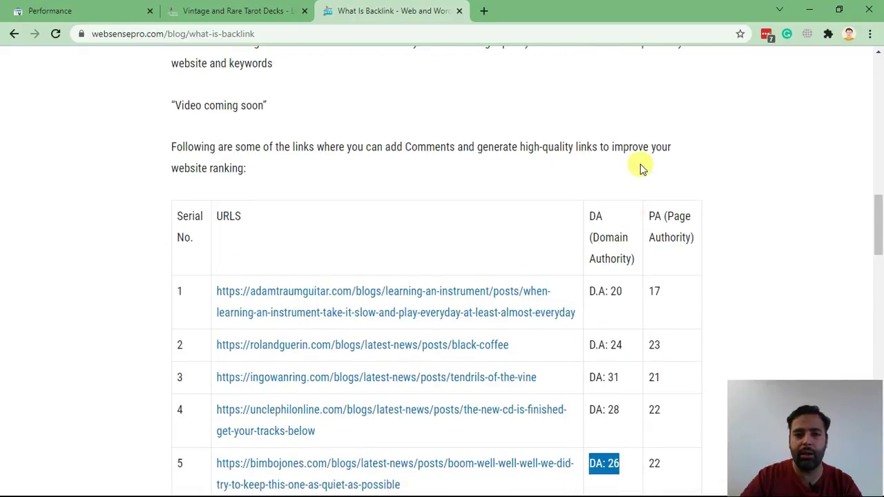
Step: Open row 1's adamtraumguitar.com link in a new tab and switch to it
{"action": "right_click", "coordinate": [418, 319]}
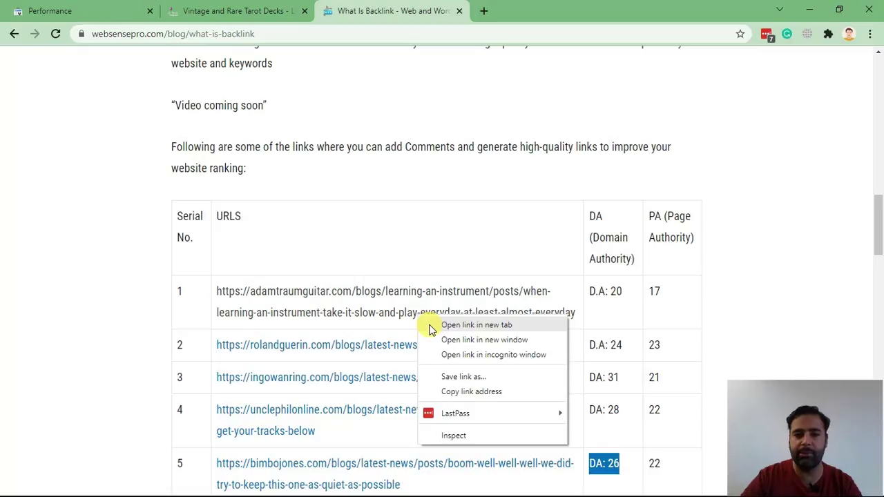
{"action": "left_click", "coordinate": [476, 324]}
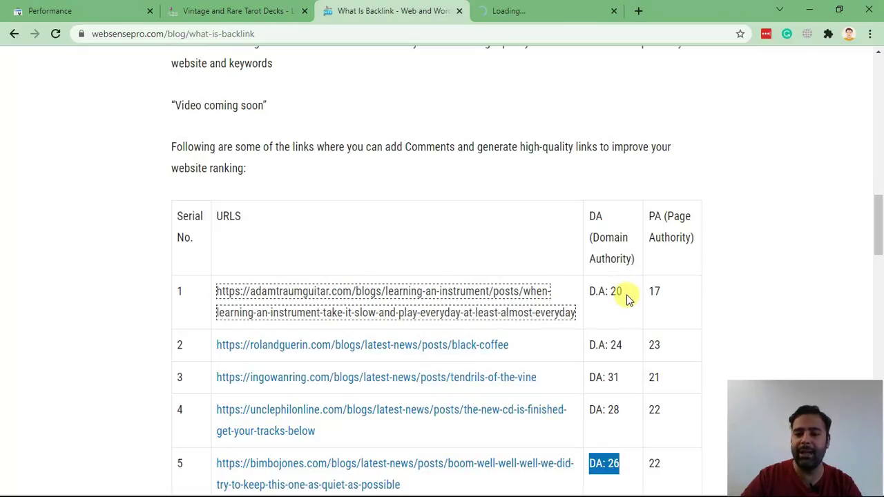
{"action": "left_click_drag", "start_coordinate": [625, 293], "coordinate": [588, 293]}
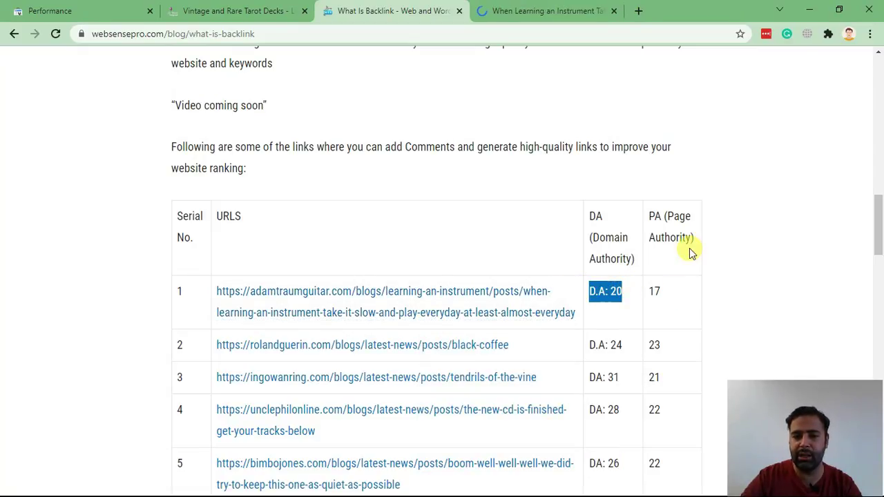
{"action": "scroll", "coordinate": [689, 248], "scroll_direction": "down", "scroll_amount": 2}
{"action": "left_click_drag", "start_coordinate": [667, 165], "coordinate": [651, 166]}
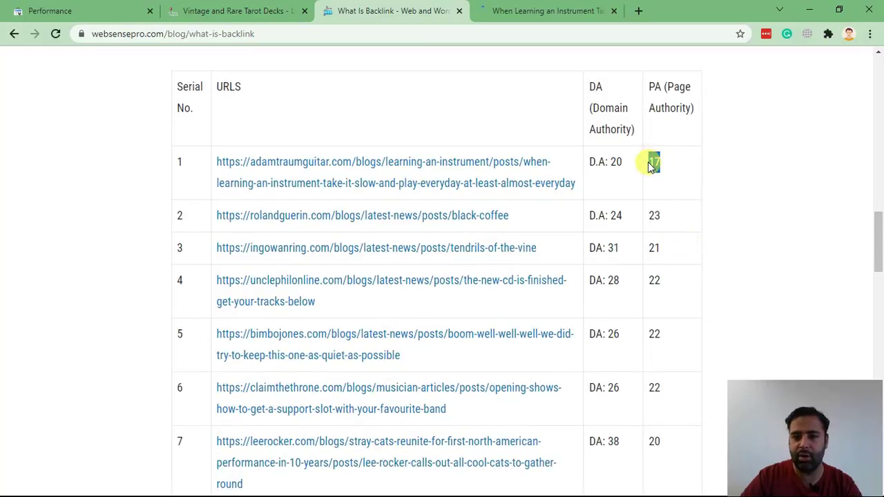
{"action": "left_click", "coordinate": [552, 10]}
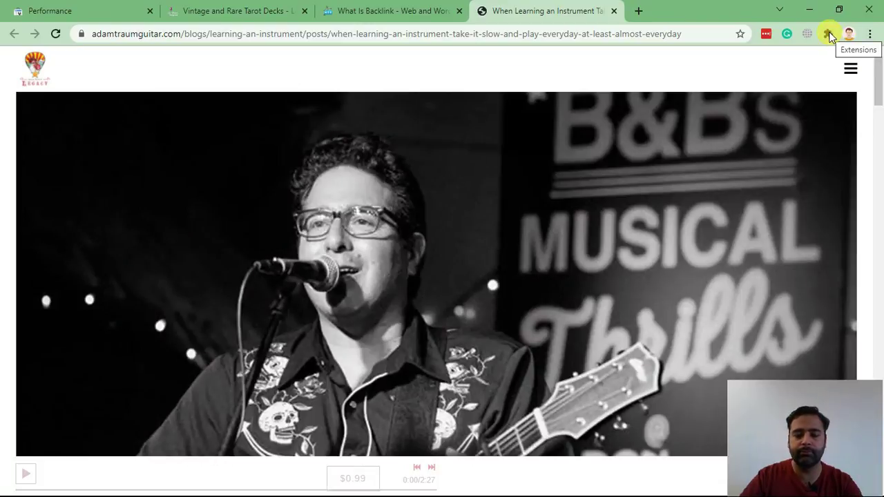
Step: Turn on the Moz SEO toolbar and check the guitar post's DA 20 score
{"action": "left_click", "coordinate": [829, 35]}
{"action": "left_click", "coordinate": [633, 138]}
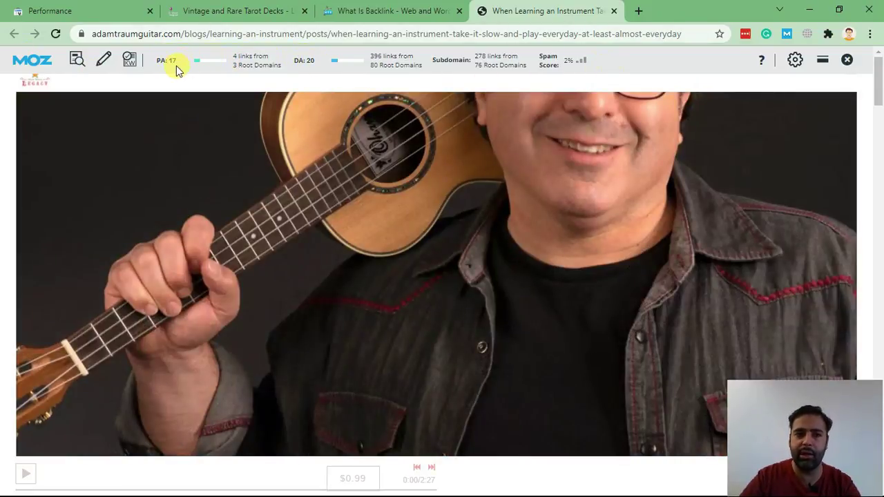
{"action": "left_click_drag", "start_coordinate": [318, 62], "coordinate": [298, 61]}
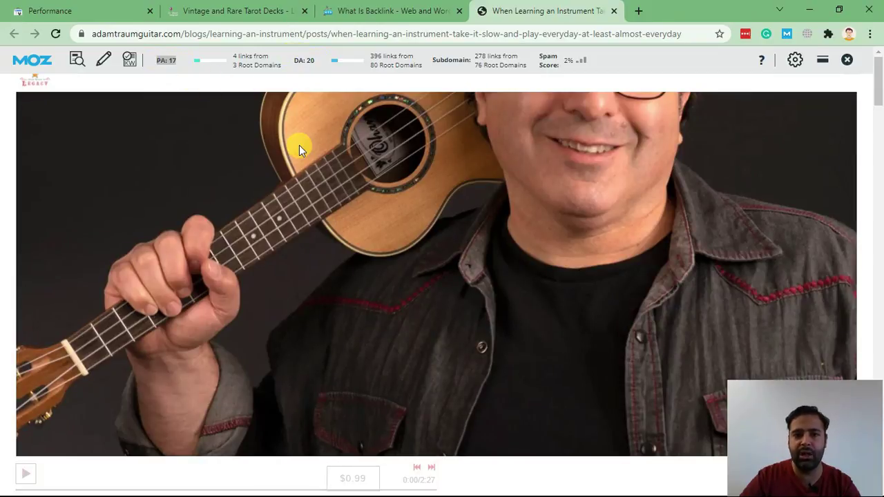
{"action": "scroll", "coordinate": [297, 146], "scroll_direction": "down", "scroll_amount": 20}
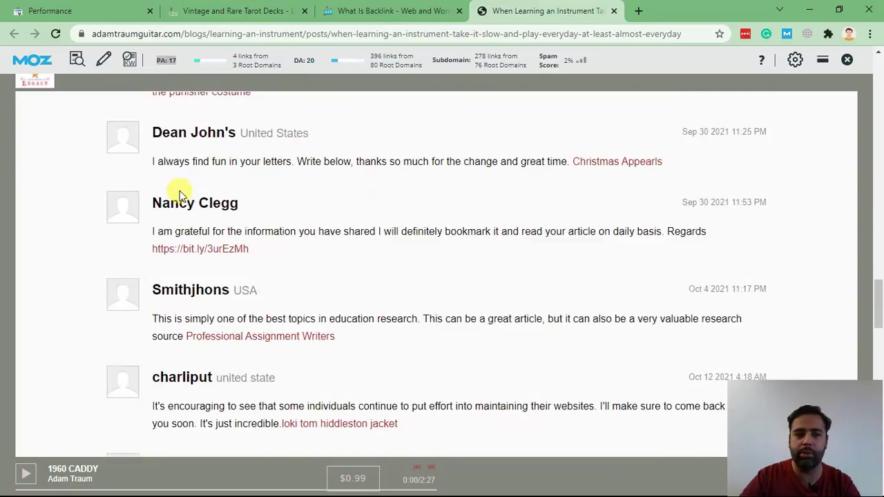
{"action": "scroll", "coordinate": [179, 195], "scroll_direction": "down", "scroll_amount": 20}
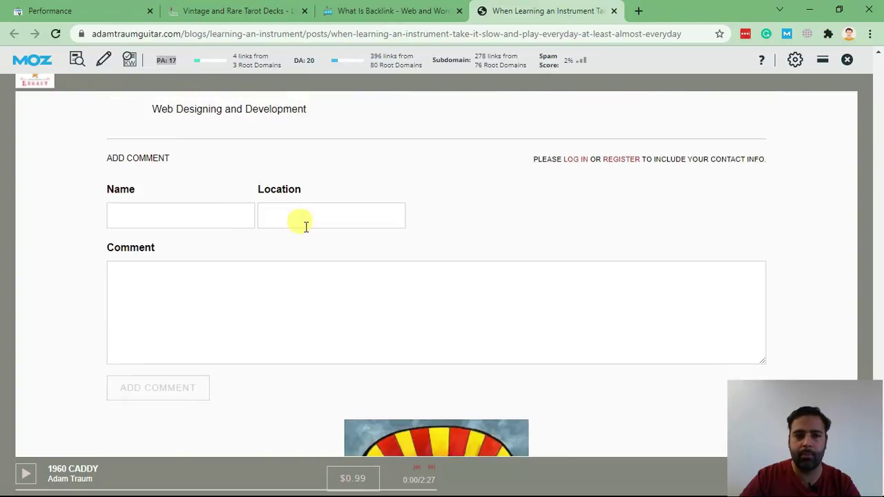
Step: Enter the commenter's name and Location 'USA' in the comment form
{"action": "left_click", "coordinate": [175, 220]}
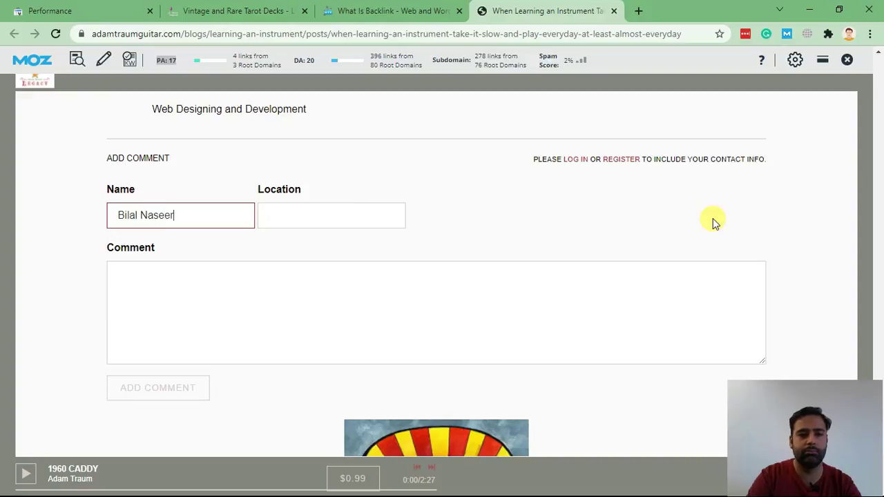
{"action": "key", "text": "Tab"}
{"action": "type", "text": "USA"}
{"action": "key", "text": "Tab"}
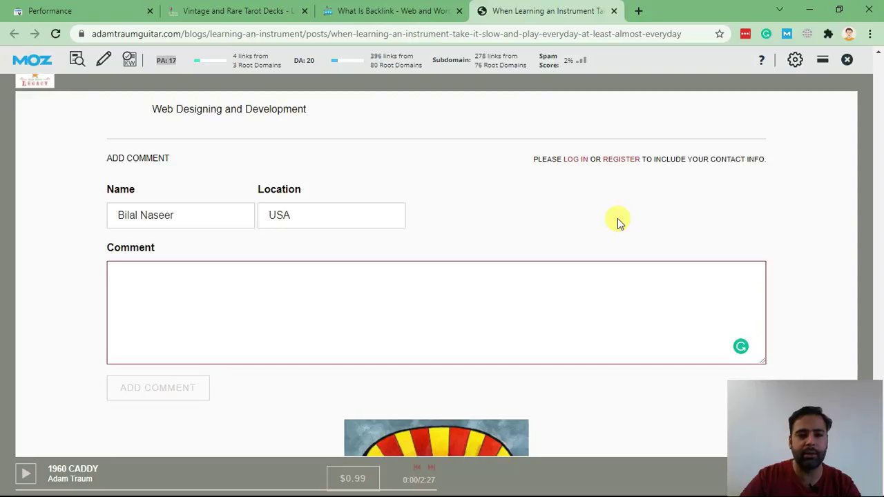
Step: Switch to Notepad++ and select the whole comment draft
{"action": "key", "text": "alt+Tab"}
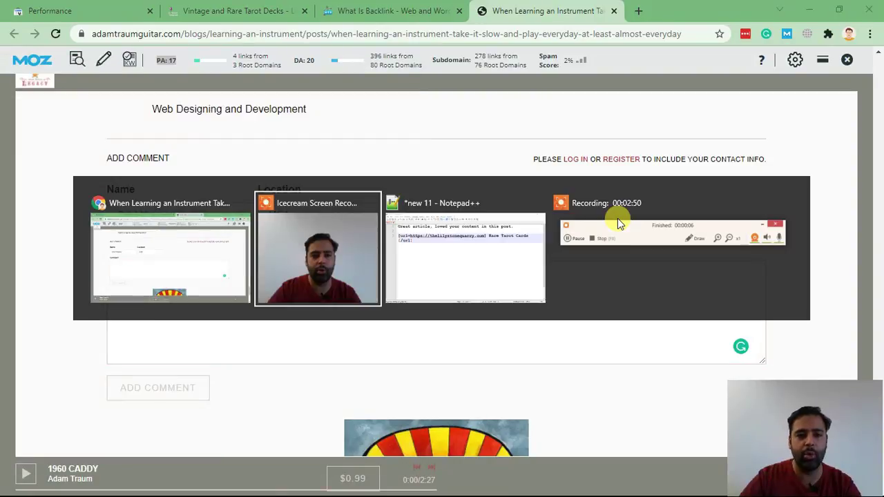
{"action": "key", "text": "alt+Tab"}
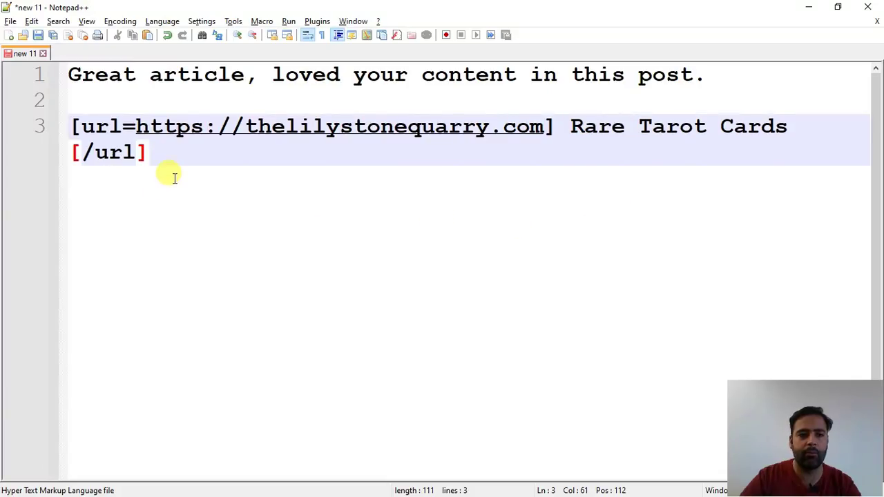
{"action": "left_click_drag", "start_coordinate": [175, 178], "coordinate": [69, 74]}
{"action": "key", "text": "ctrl+c"}
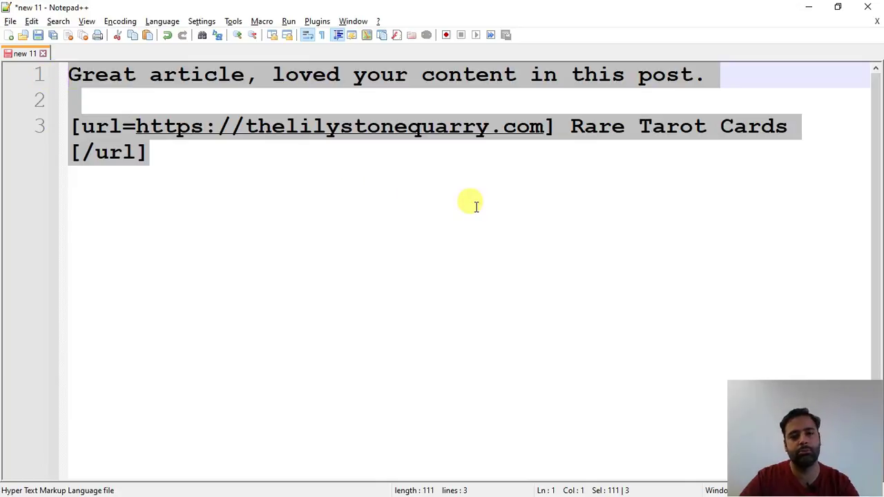
Step: Paste the copied comment into the Comment box and submit it with ADD COMMENT
{"action": "key", "text": "alt+Tab"}
{"action": "left_click", "coordinate": [260, 316]}
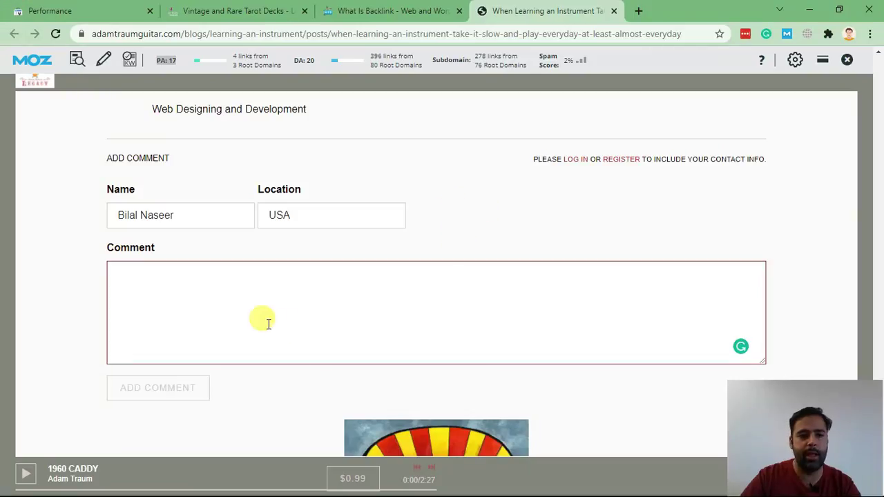
{"action": "key", "text": "ctrl+v"}
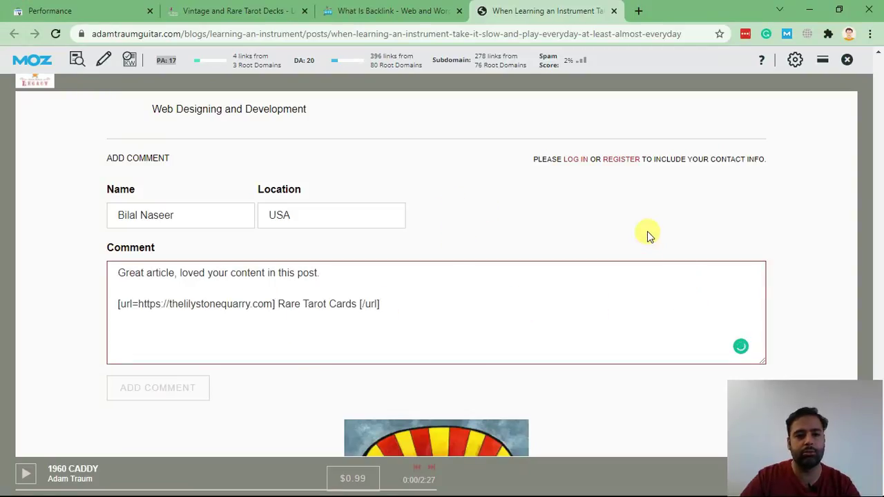
{"action": "left_click", "coordinate": [173, 389]}
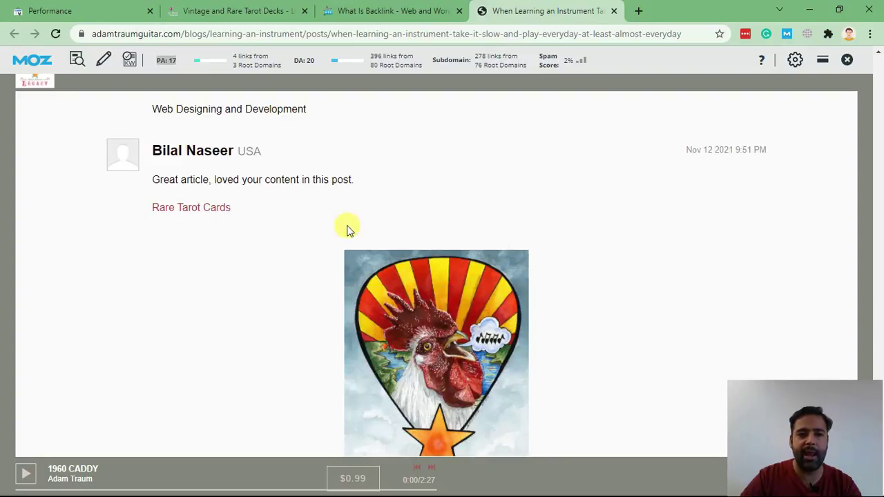
Step: Inspect the Rare Tarot Cards link and add rel="nofollow" after its thelilystonequarry.com href
{"action": "right_click", "coordinate": [202, 214]}
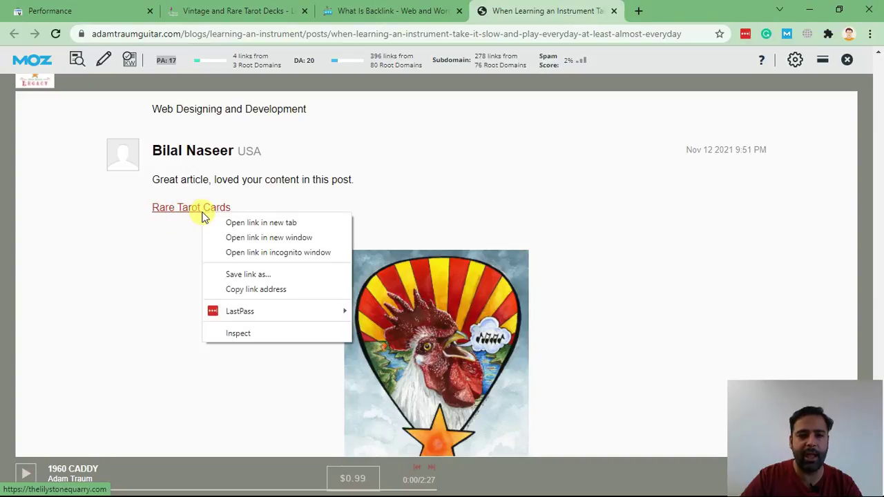
{"action": "left_click", "coordinate": [249, 338]}
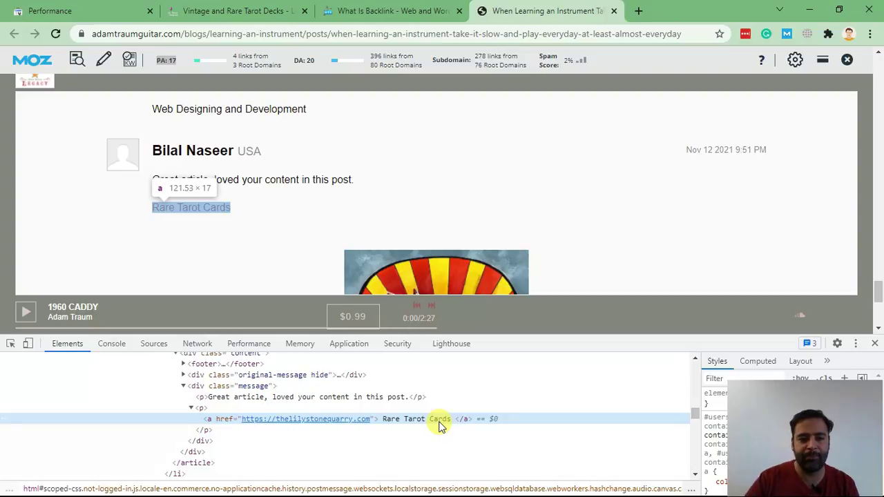
{"action": "double_click", "coordinate": [221, 419]}
{"action": "type", "text": "rel"}
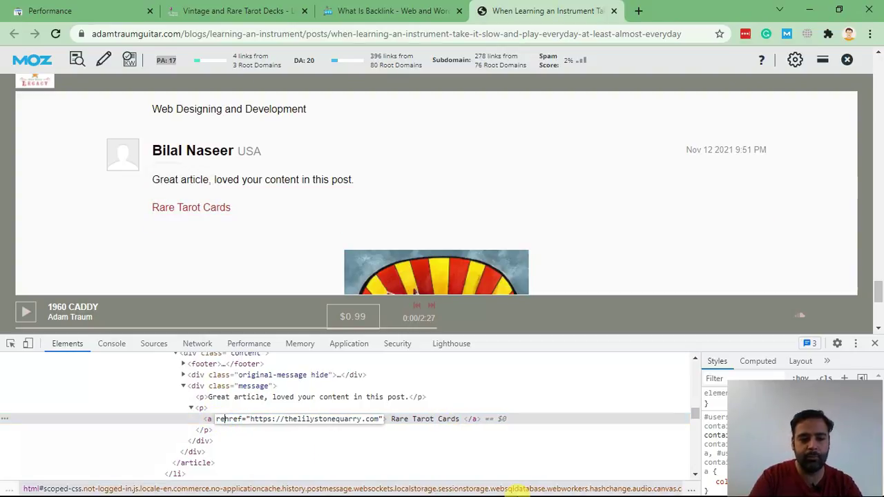
{"action": "type", "text": "=\""}
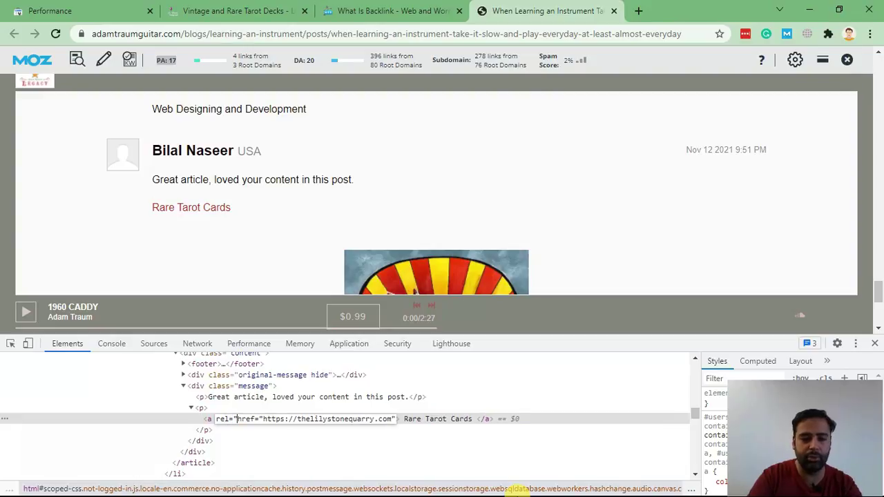
{"action": "type", "text": "nofollow\""}
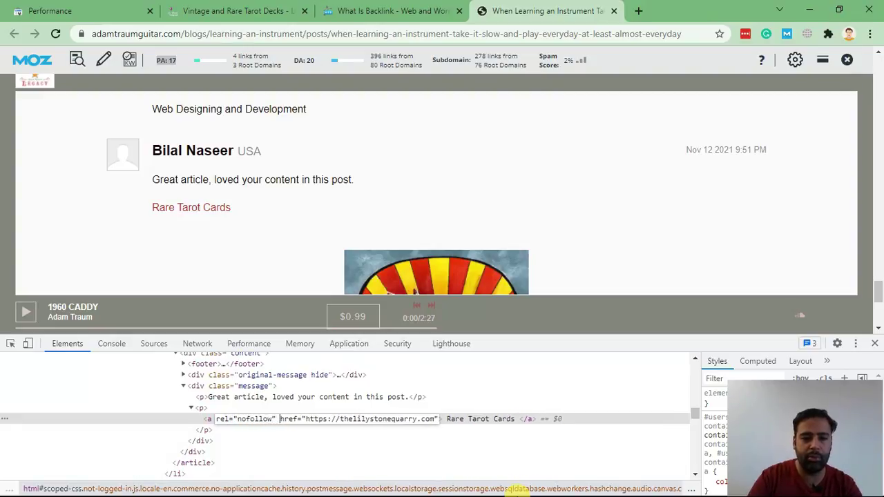
{"action": "key", "text": "Return"}
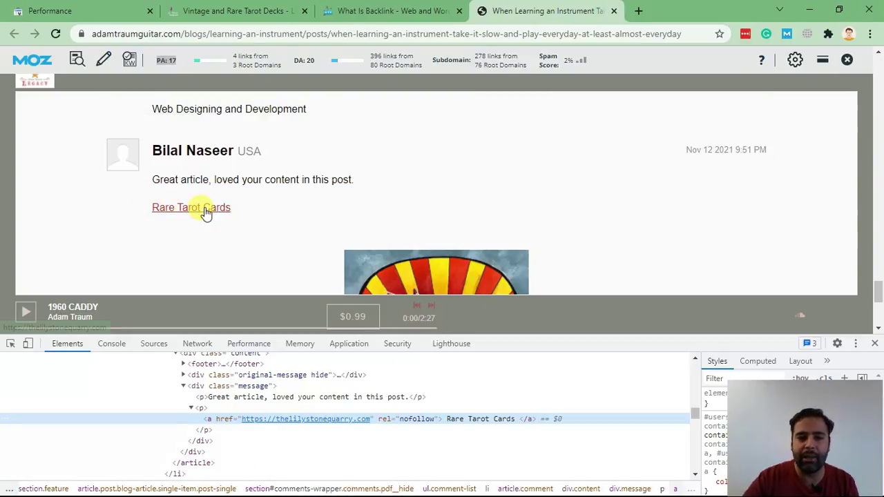
Step: Close DevTools and load the copied adamtraumguitar.com post URL in a new incognito window
{"action": "left_click", "coordinate": [874, 343]}
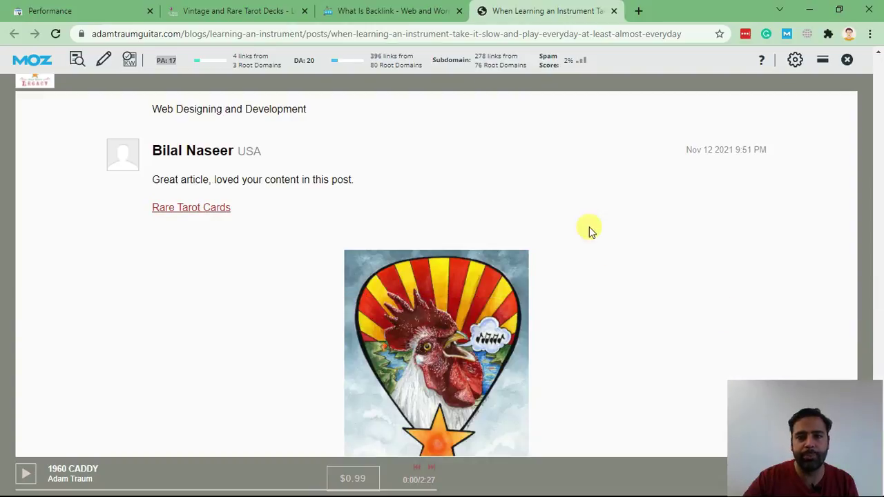
{"action": "left_click", "coordinate": [406, 34]}
{"action": "key", "text": "ctrl+c"}
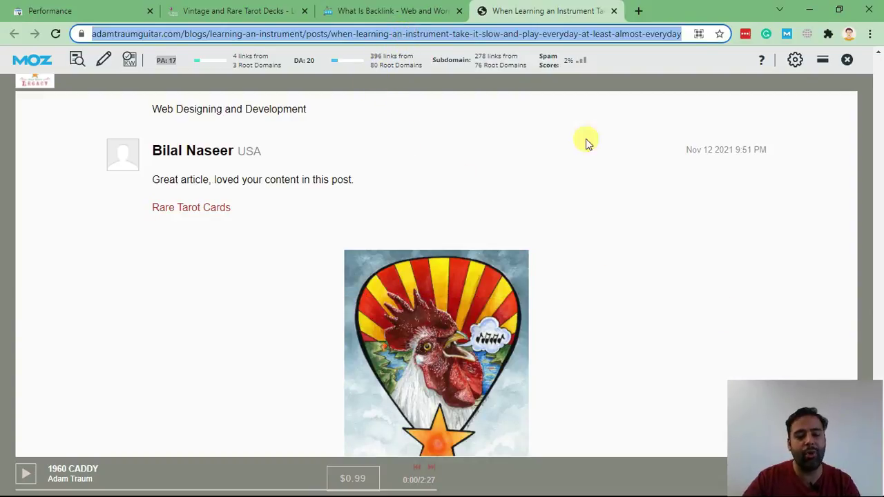
{"action": "left_click", "coordinate": [870, 35]}
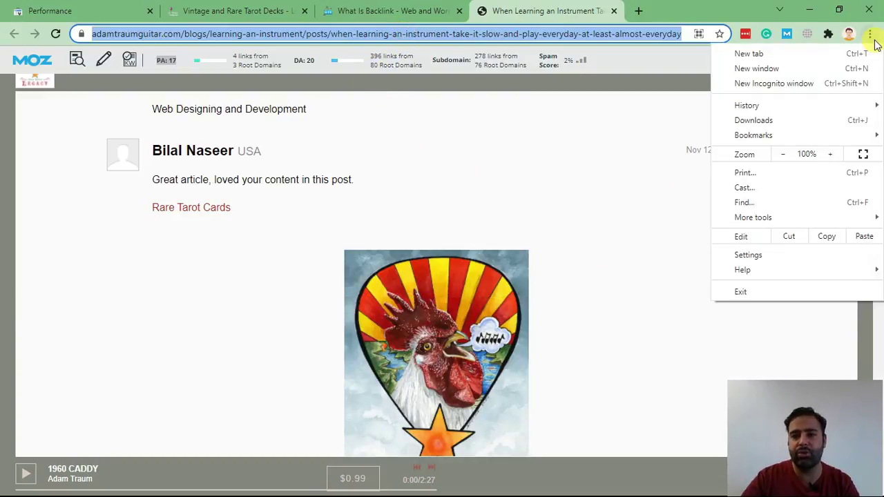
{"action": "left_click", "coordinate": [773, 84]}
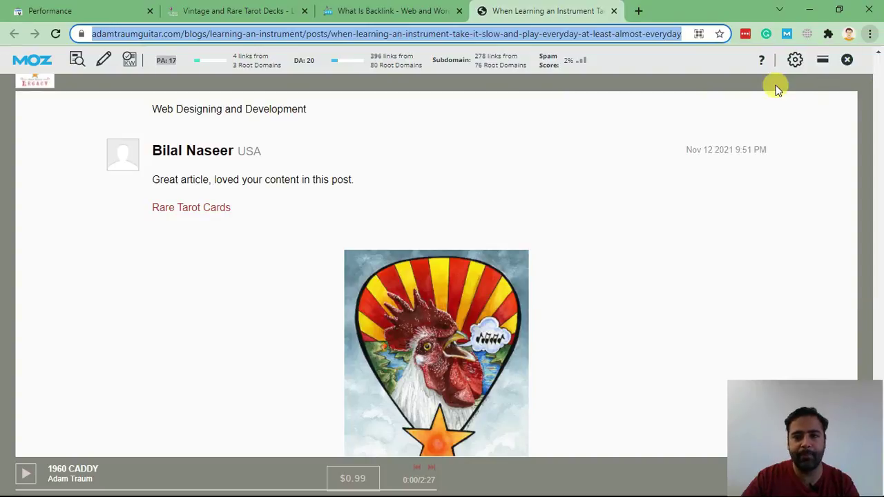
{"action": "key", "text": "ctrl+v"}
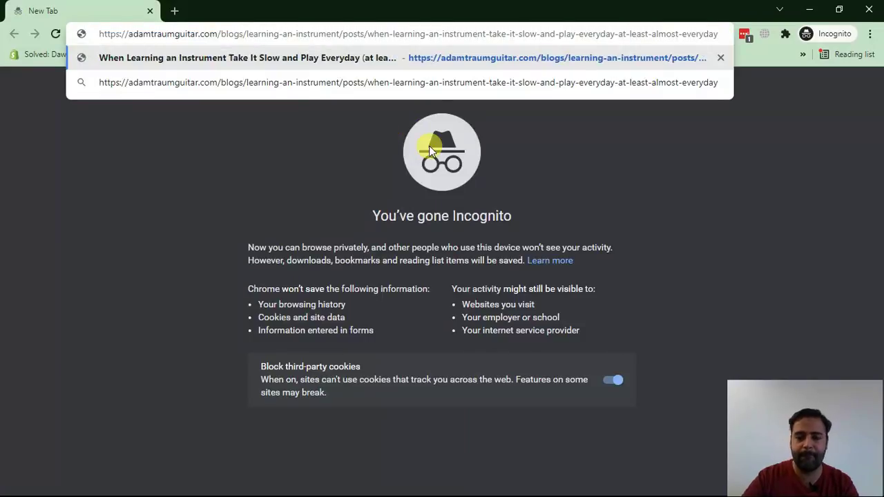
{"action": "key", "text": "Return"}
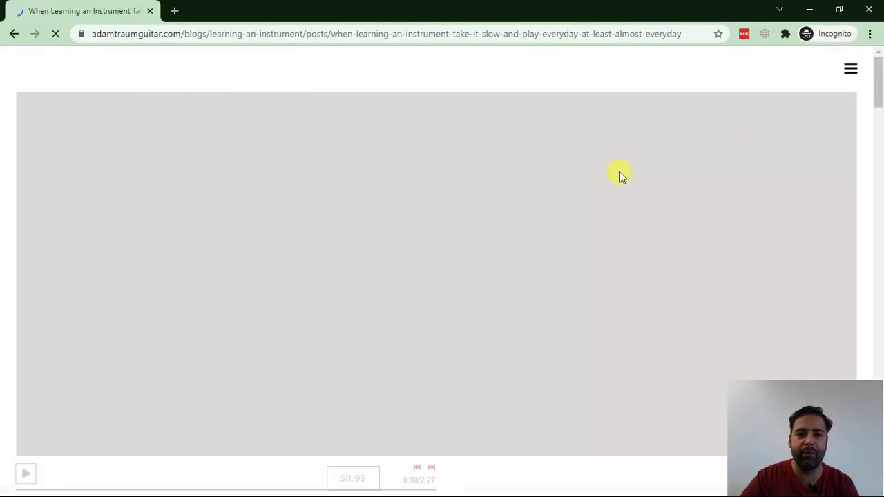
Step: Scroll to the comments and highlight the posted comment and its Rare Tarot Cards link
{"action": "scroll", "coordinate": [560, 171], "scroll_direction": "down", "scroll_amount": 20}
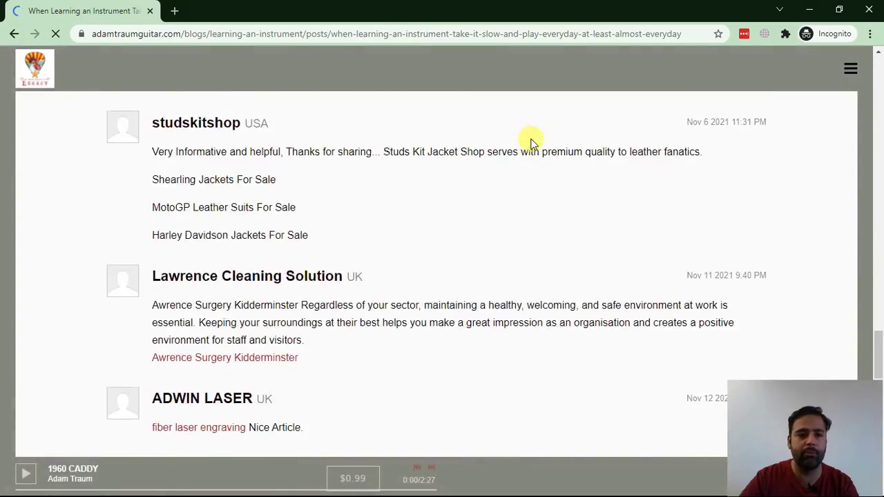
{"action": "scroll", "coordinate": [529, 142], "scroll_direction": "down", "scroll_amount": 10}
{"action": "scroll", "coordinate": [515, 148], "scroll_direction": "up", "scroll_amount": 5}
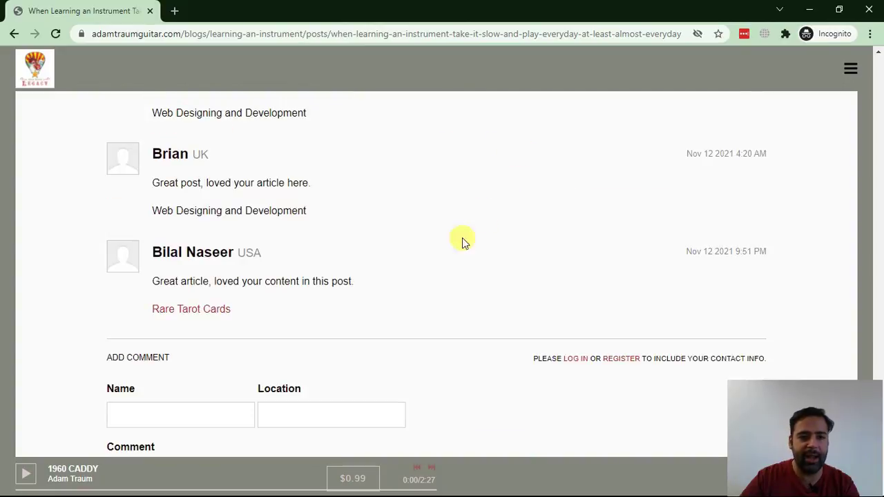
{"action": "left_click_drag", "start_coordinate": [142, 281], "coordinate": [321, 281]}
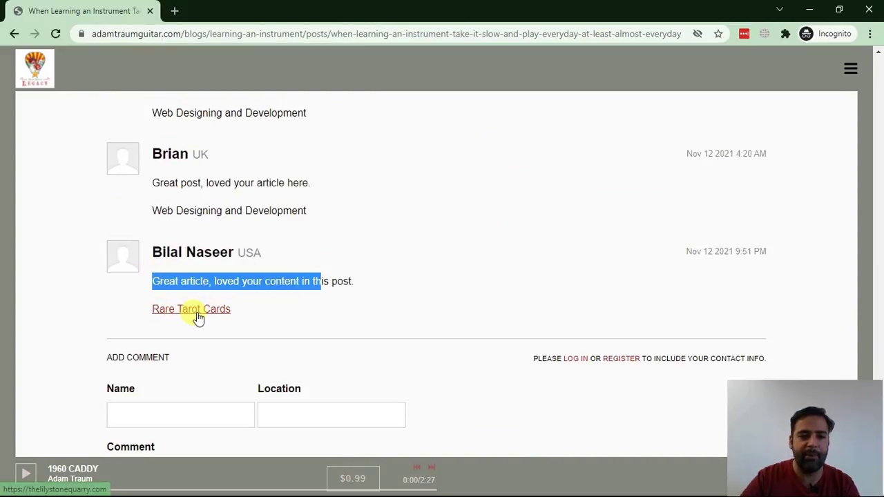
{"action": "left_click_drag", "start_coordinate": [282, 312], "coordinate": [142, 306]}
{"action": "left_click", "coordinate": [299, 310]}
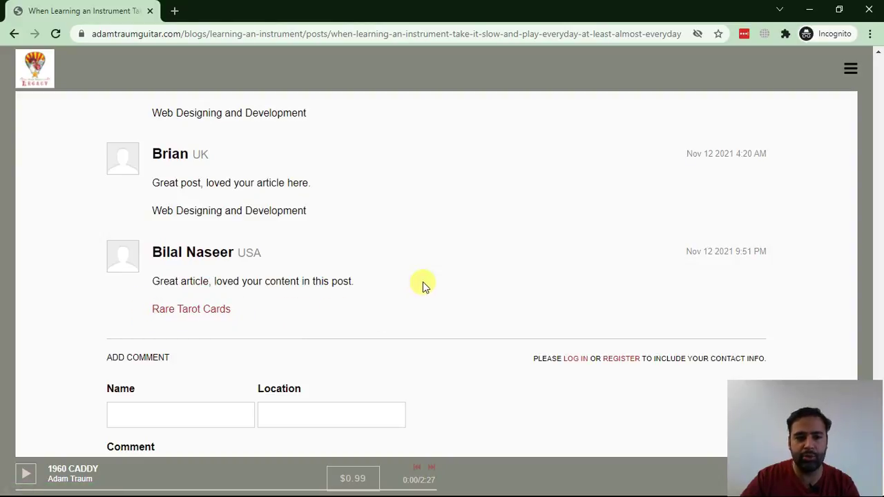
Step: Back in the main window, view the WebSensePro URL table listing adamtraumguitar.com with DA 20, PA 17
{"action": "key", "text": "alt+Tab"}
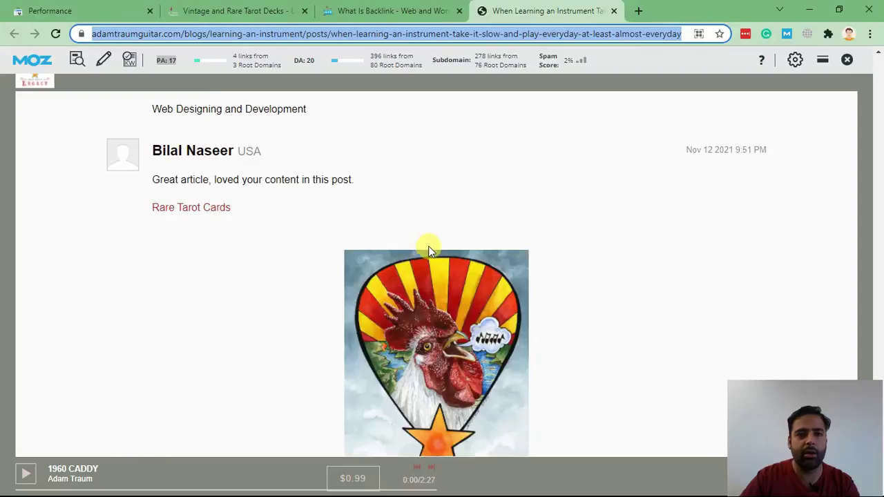
{"action": "left_click", "coordinate": [376, 11]}
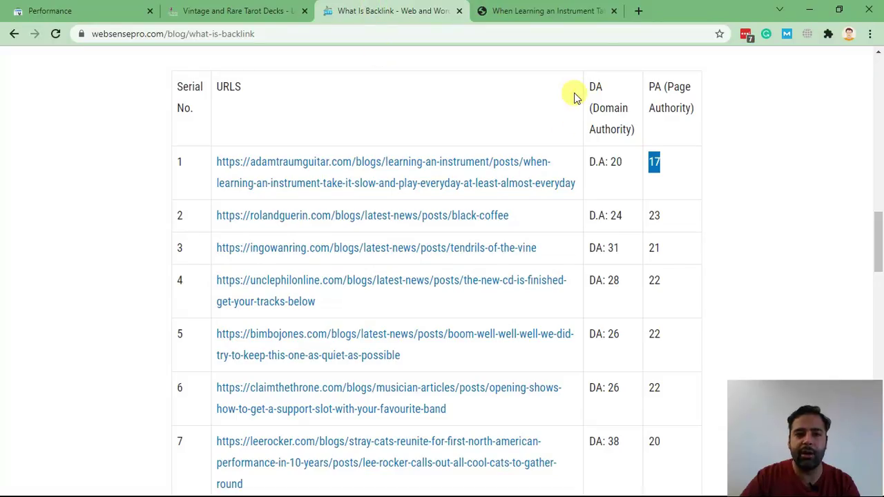
{"action": "scroll", "coordinate": [579, 110], "scroll_direction": "down", "scroll_amount": 5}
{"action": "scroll", "coordinate": [577, 138], "scroll_direction": "down", "scroll_amount": 2}
{"action": "scroll", "coordinate": [559, 213], "scroll_direction": "up", "scroll_amount": 4}
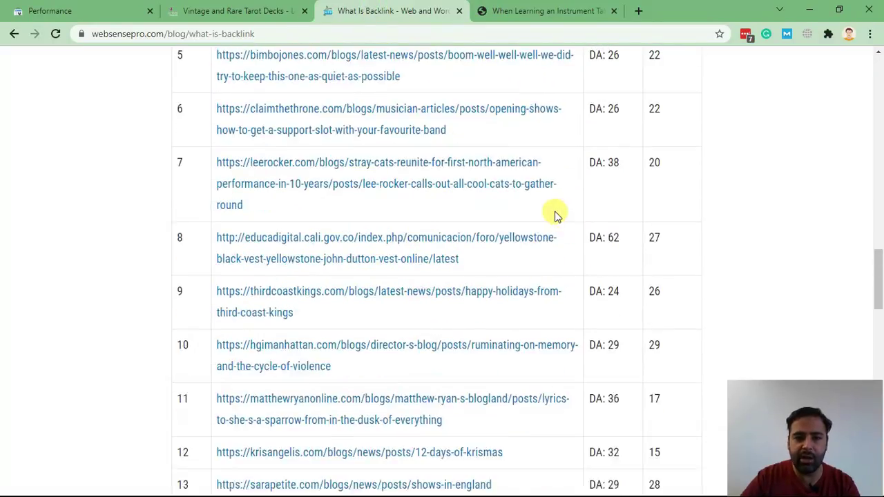
{"action": "scroll", "coordinate": [556, 216], "scroll_direction": "up", "scroll_amount": 4}
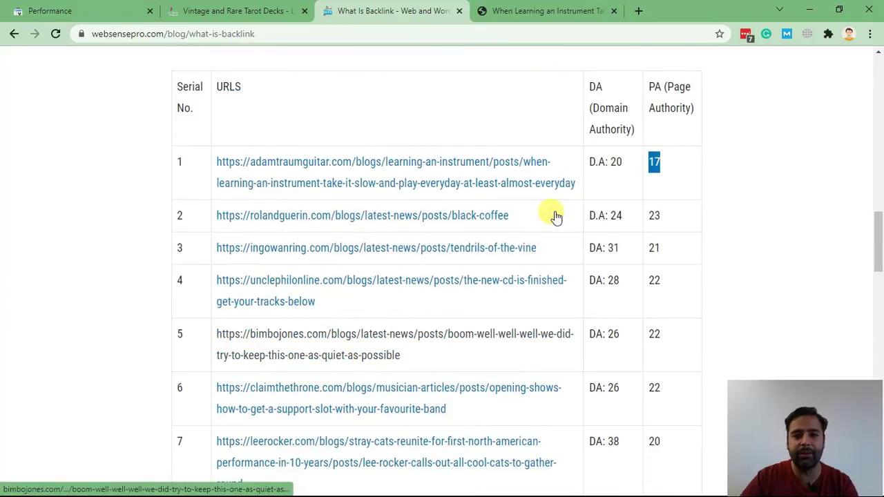